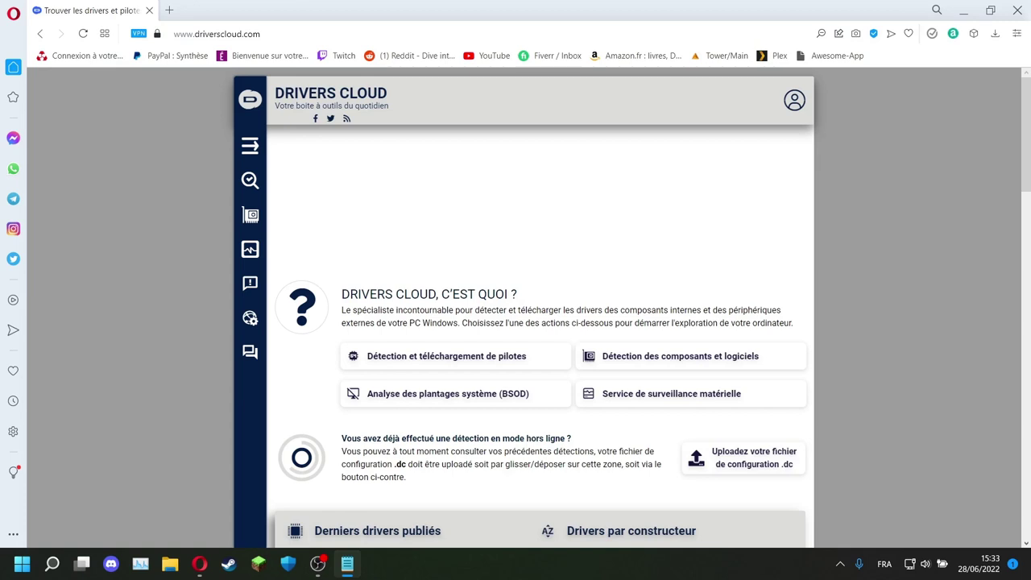
- Bring Opera forward and open DriversCloud's driver detection and download page
click(923, 324)
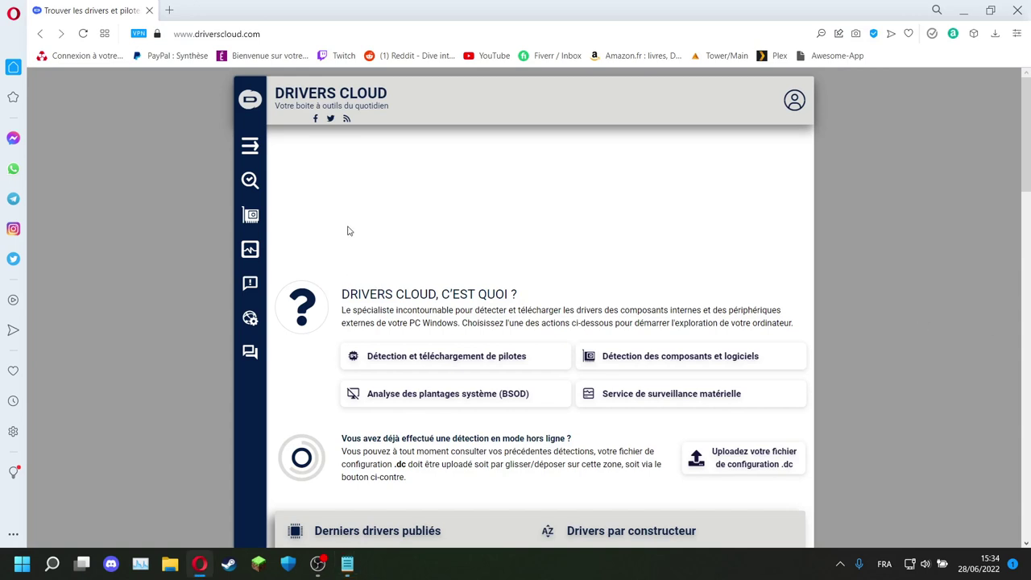
click(364, 369)
drag(335, 312, 435, 324)
click(434, 324)
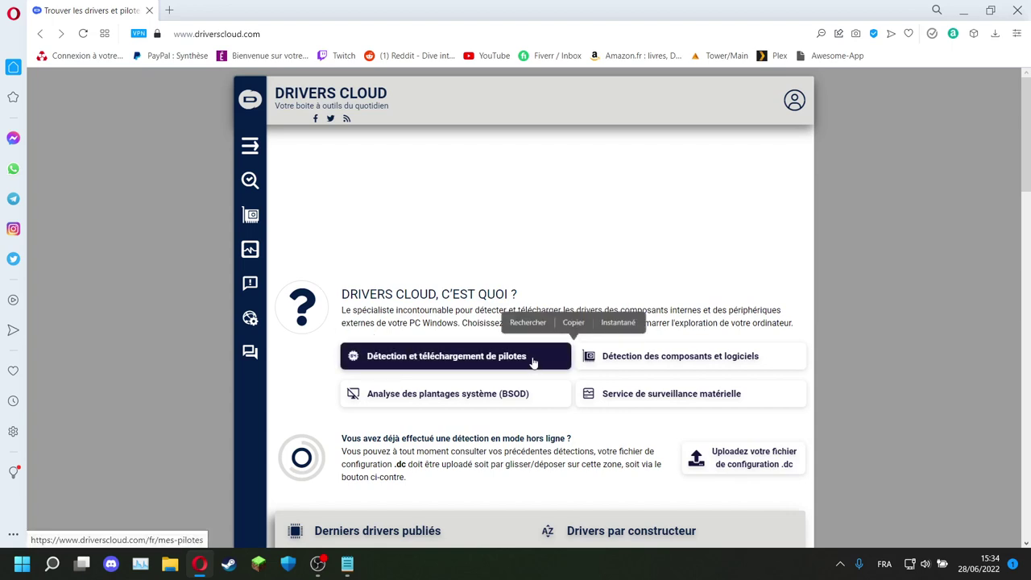
click(532, 363)
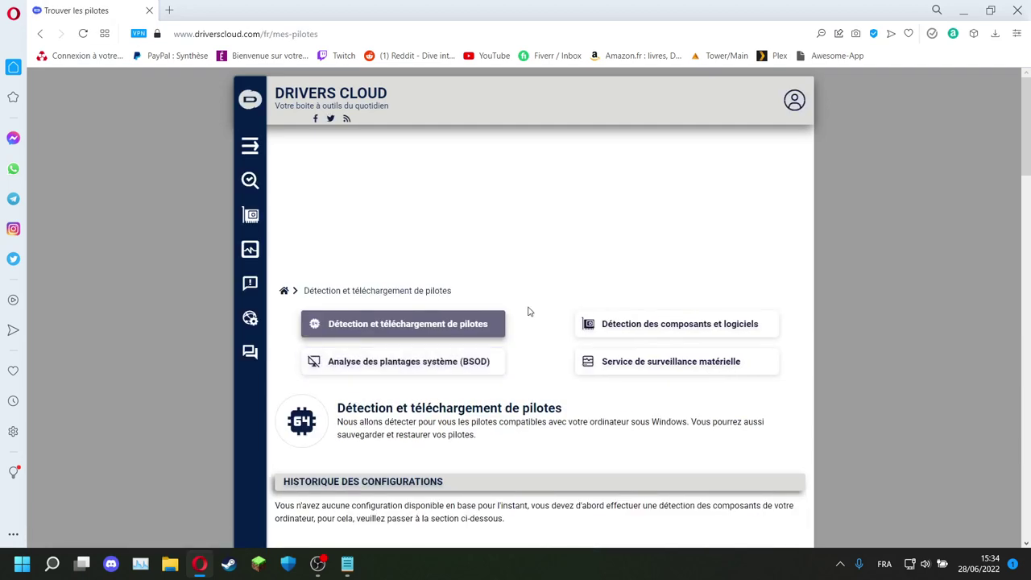
- Choose Installation manuelle, then Installation automatique to download the DriversCloud_Win.exe installer
scroll(527, 309, down, 3)
scroll(529, 307, down, 3)
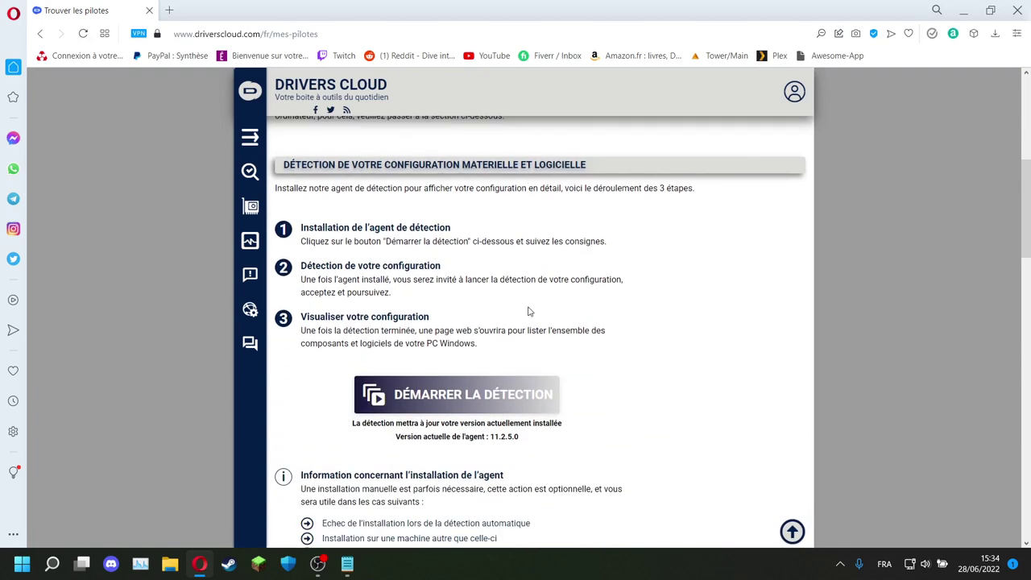
scroll(556, 322, down, 3)
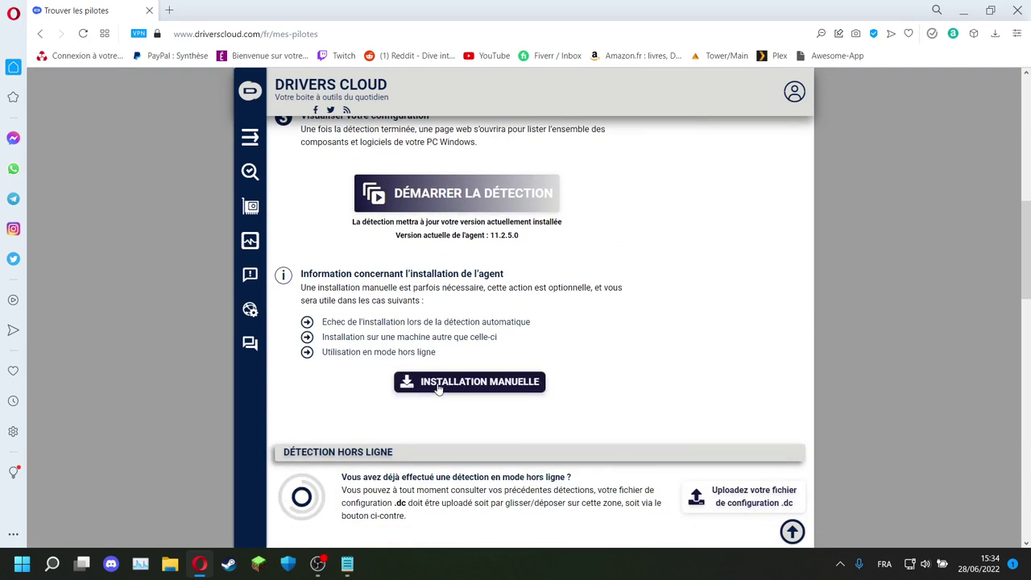
drag(388, 400, 505, 389)
click(505, 387)
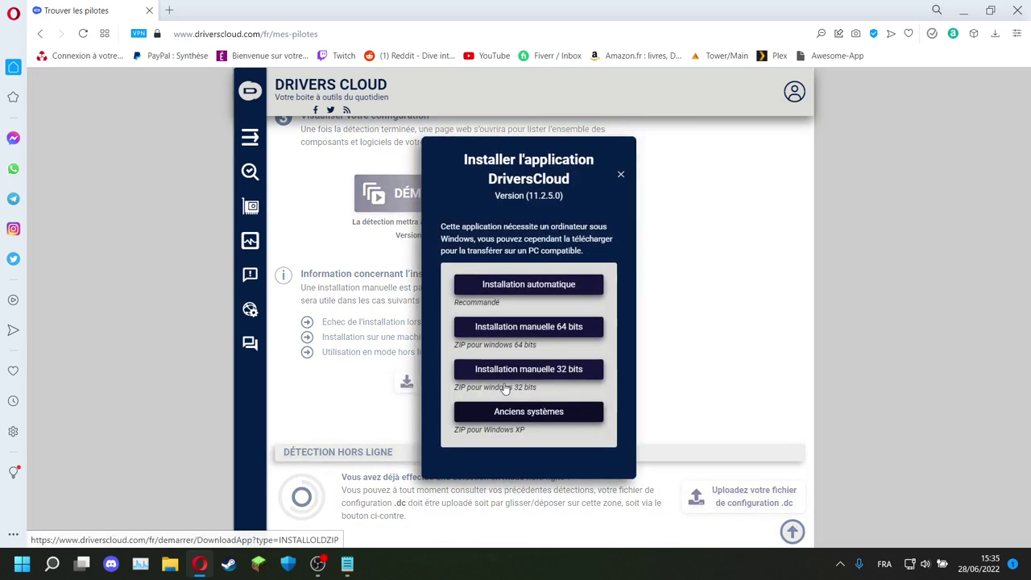
click(538, 293)
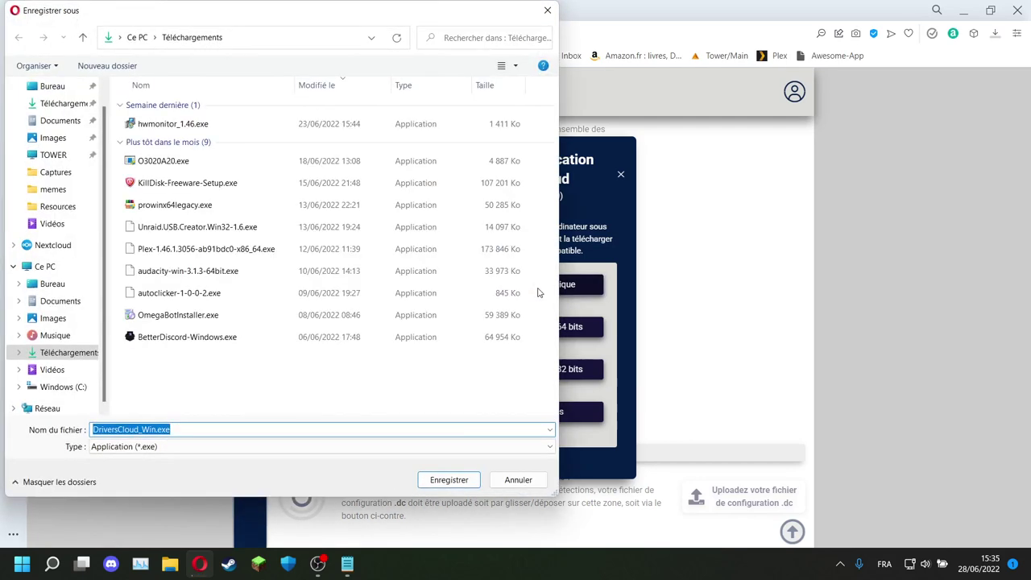
- Save DriversCloud_Win.exe, run setup in English, and install into the default Cybelsoft DriversCloud.com folder
click(442, 482)
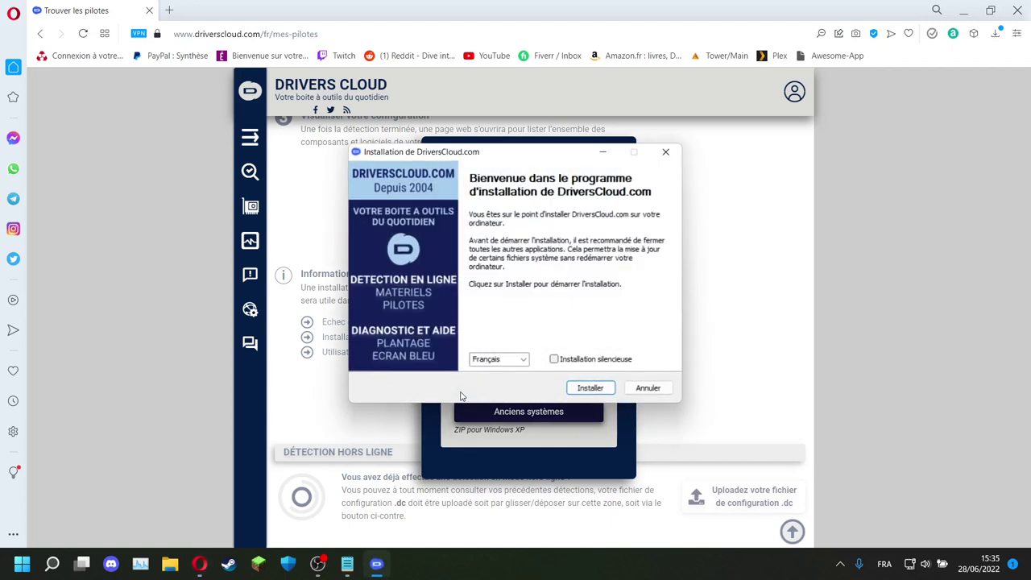
click(507, 361)
click(520, 362)
click(520, 372)
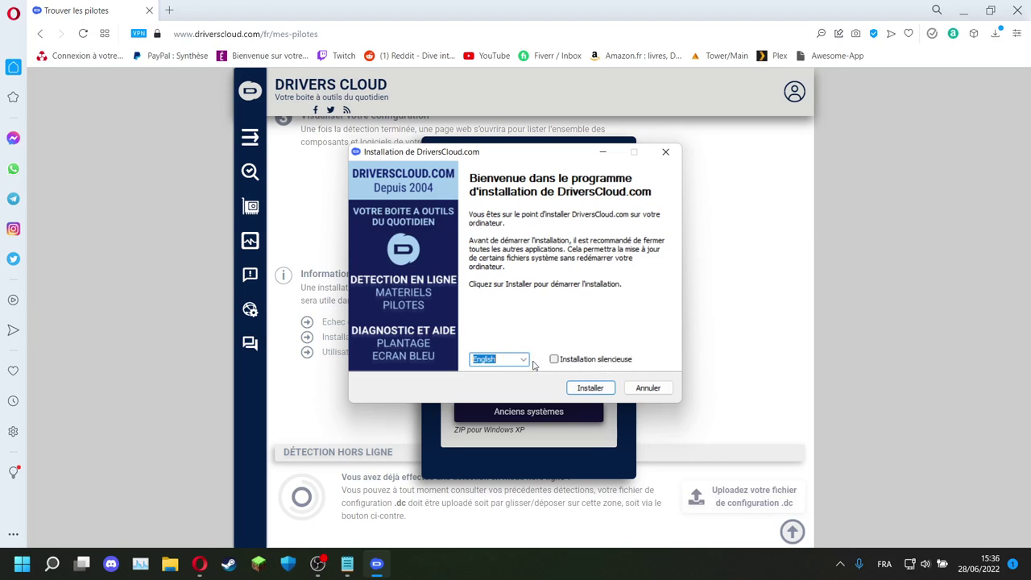
click(581, 392)
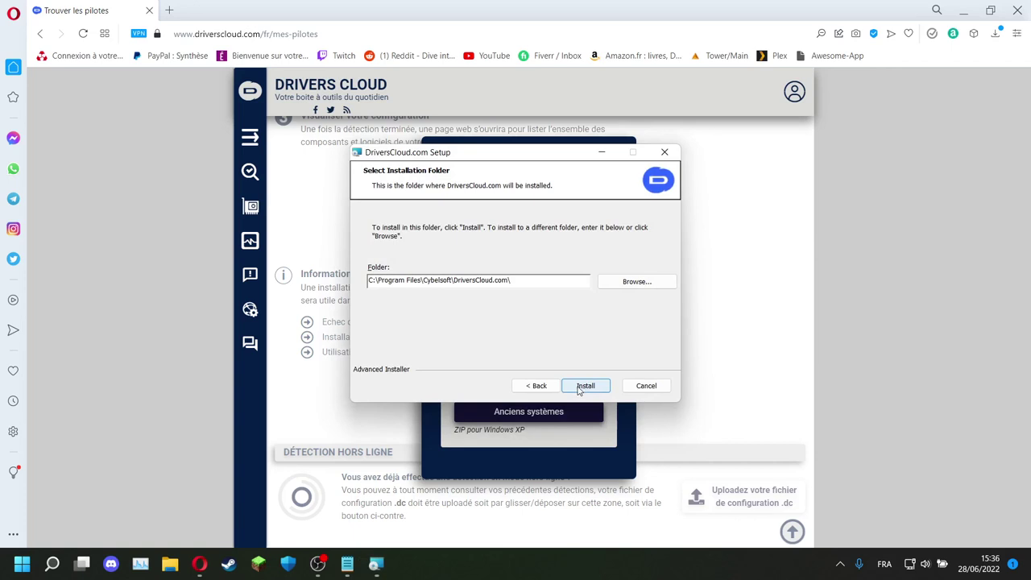
click(580, 391)
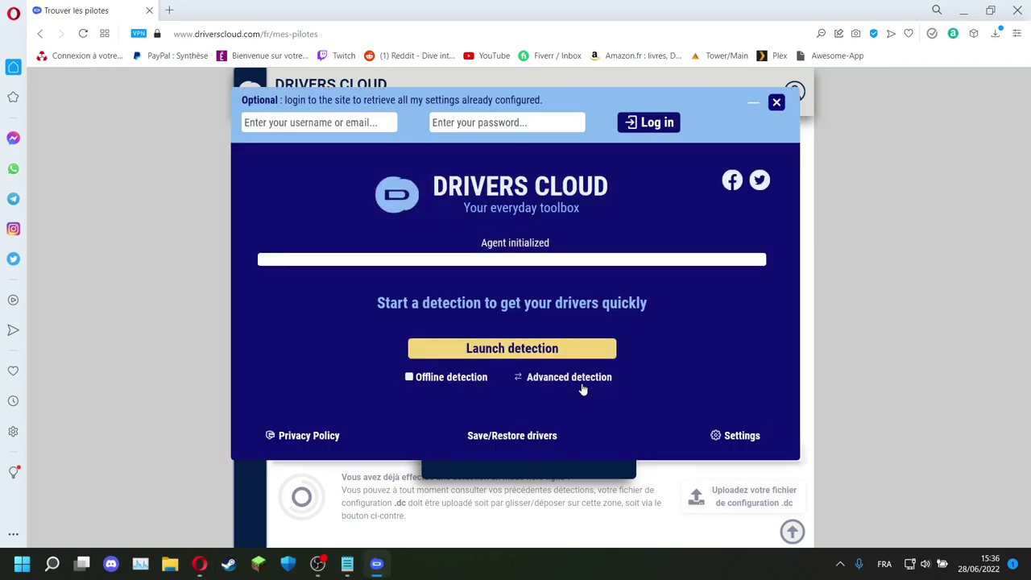
- Minimize Opera and launch a hardware detection in the DriversCloud agent
click(955, 8)
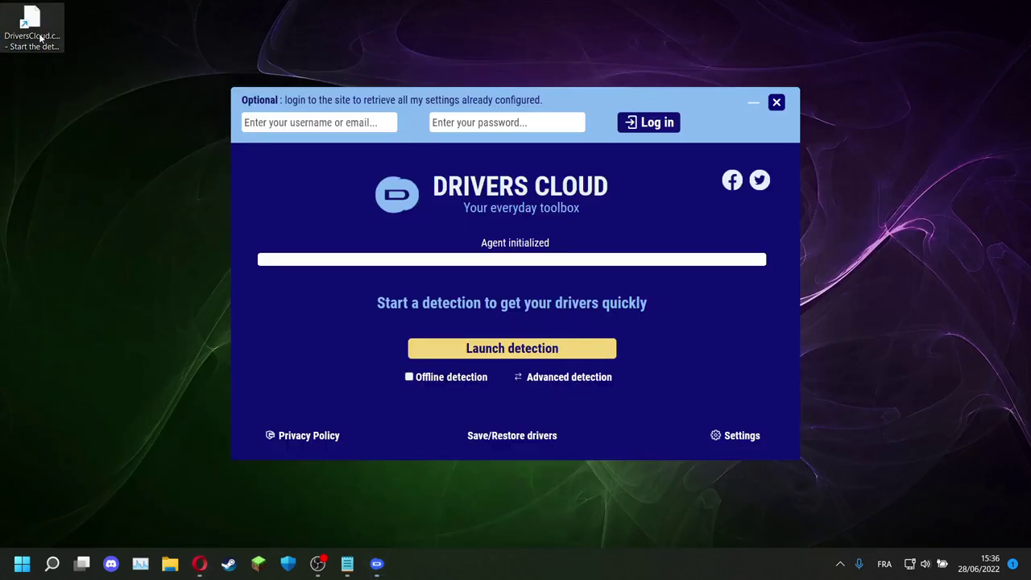
mouse_move(40, 27)
mouse_down()
mouse_move(53, 25)
mouse_move(44, 28)
mouse_up()
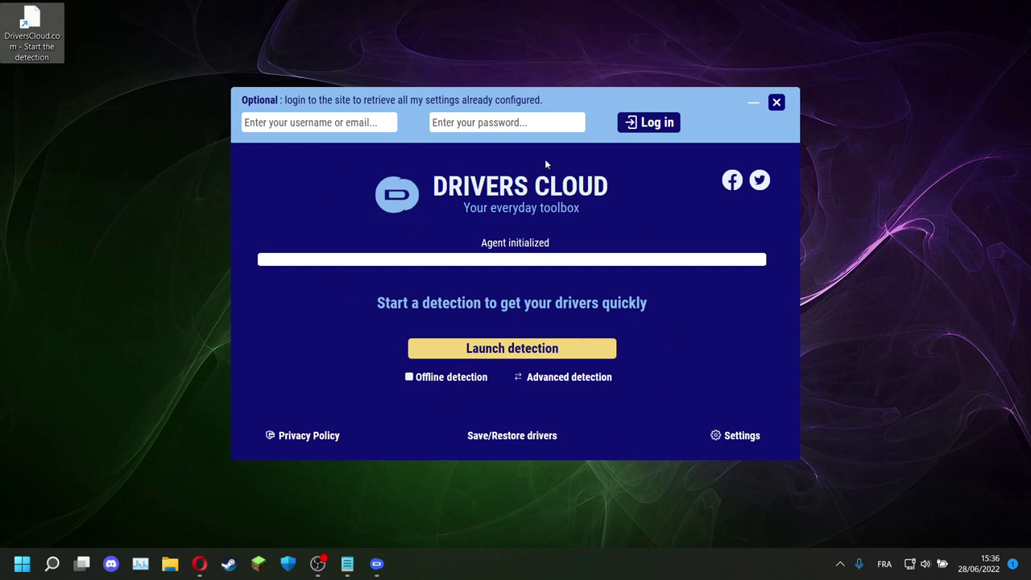
click(620, 438)
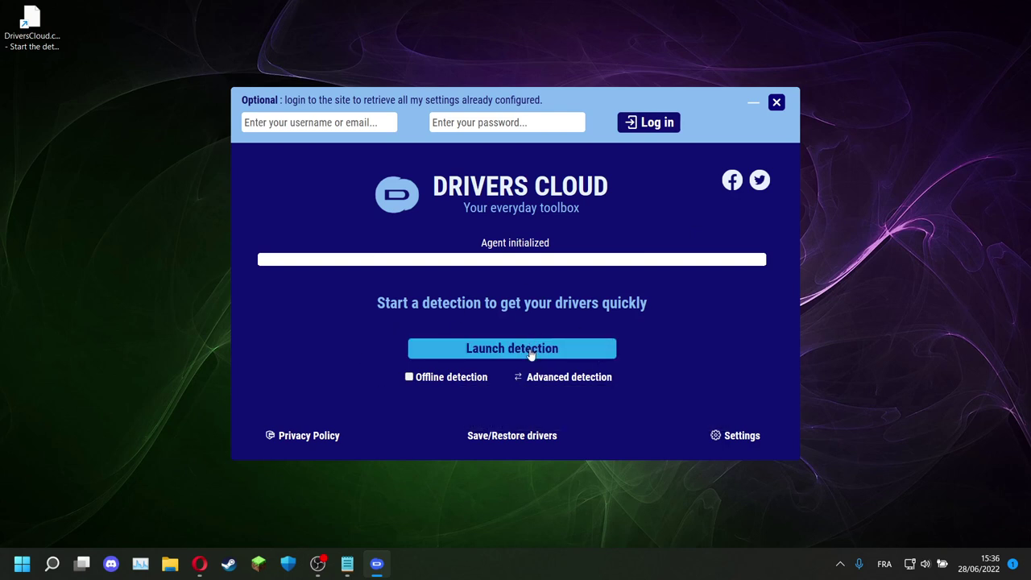
click(586, 352)
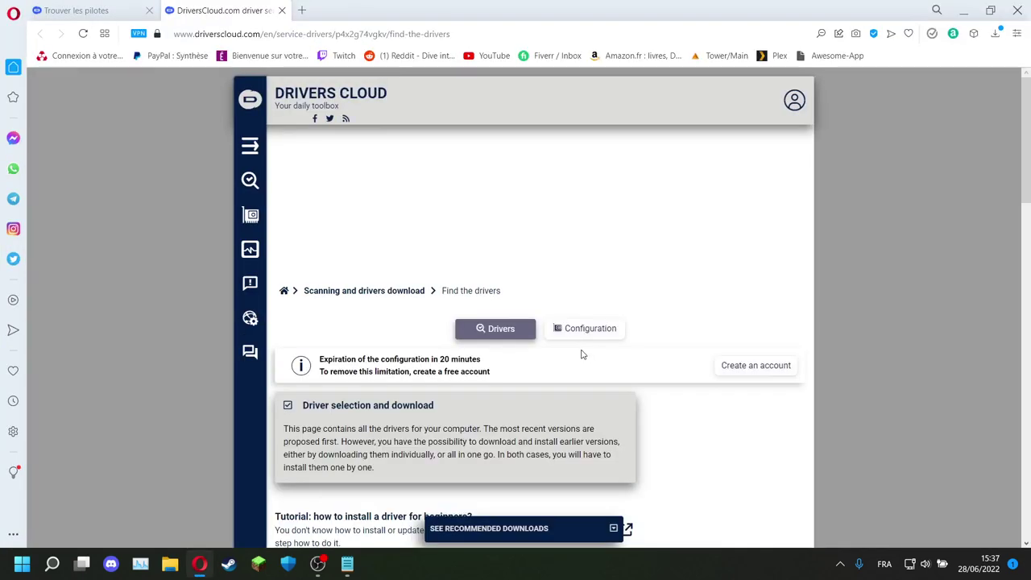
- Review the detected drivers, including the NVIDIA TU117M 31.0.15.1640 update, then open the configuration summary
scroll(582, 355, down, 1)
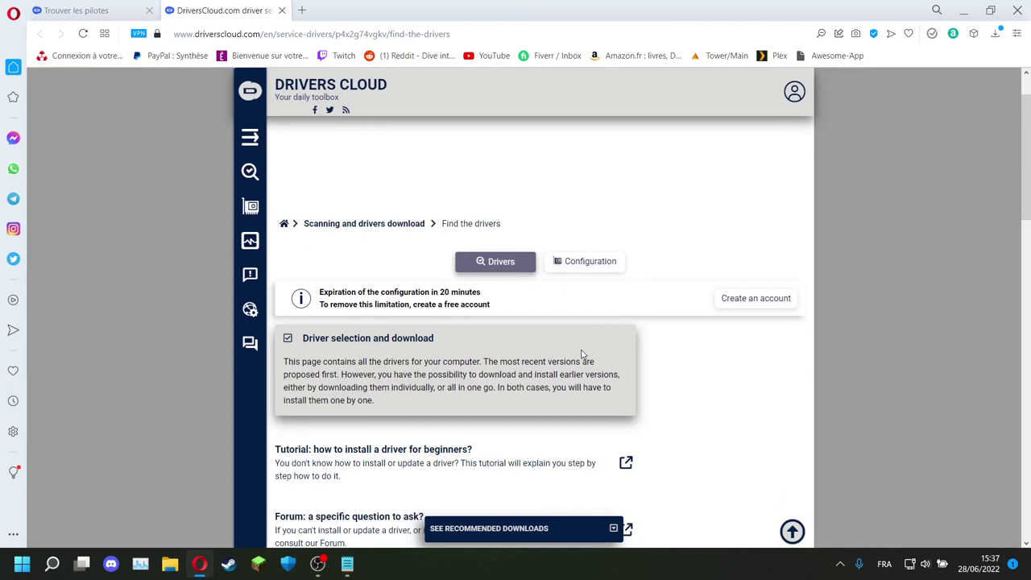
scroll(583, 354, down, 1)
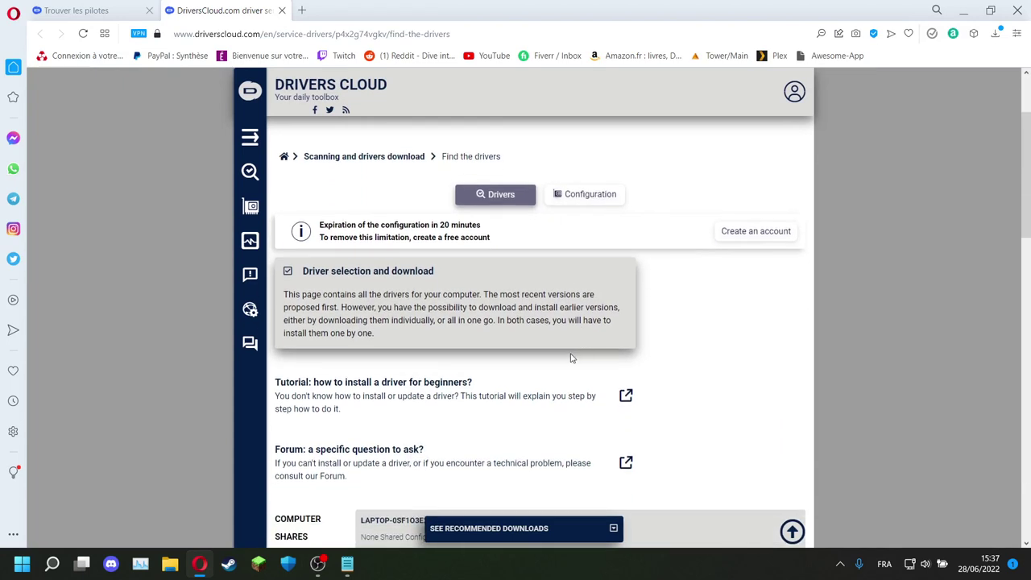
scroll(522, 306, up, 1)
scroll(521, 330, up, 1)
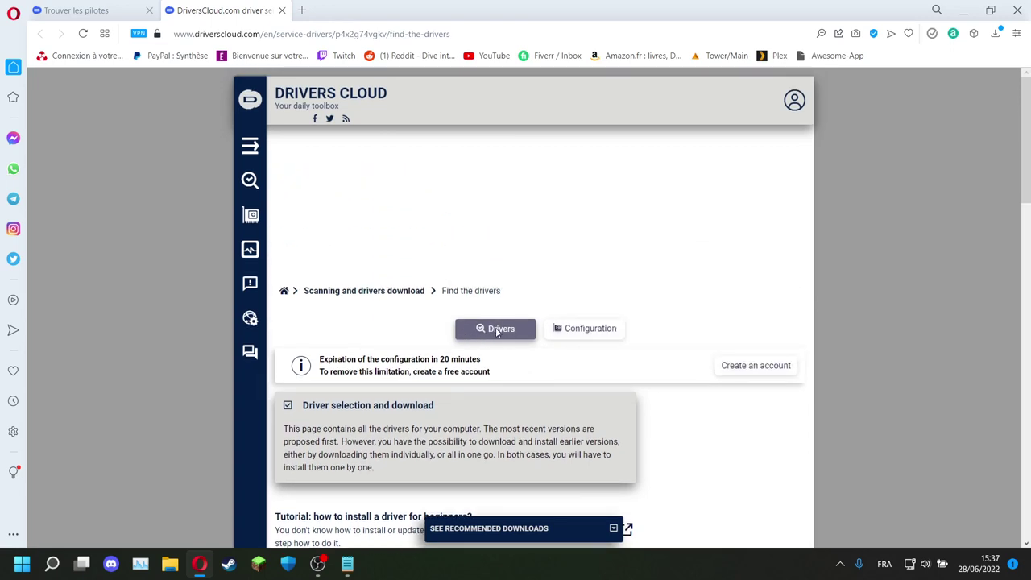
scroll(498, 330, down, 2)
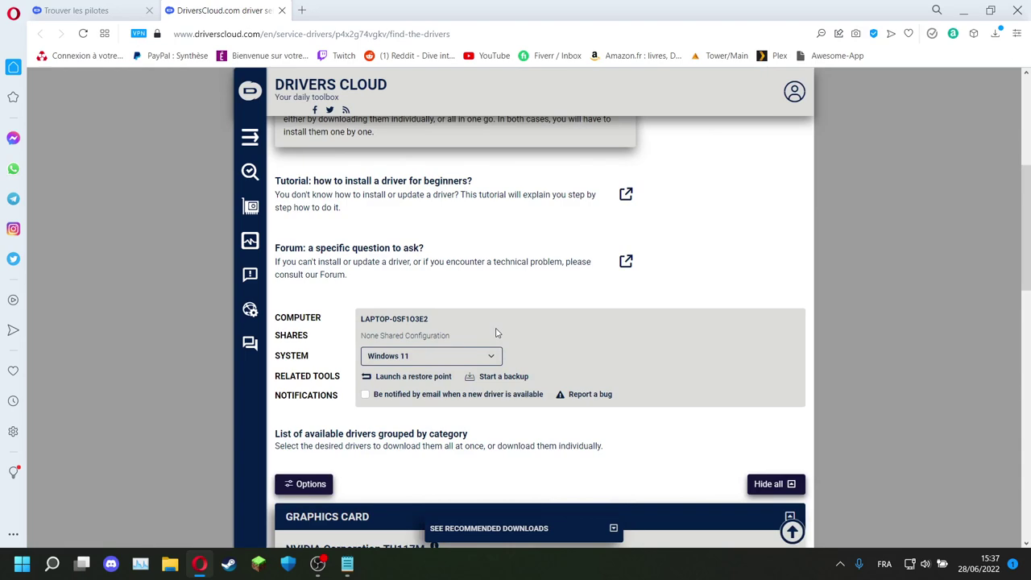
scroll(495, 334, down, 2)
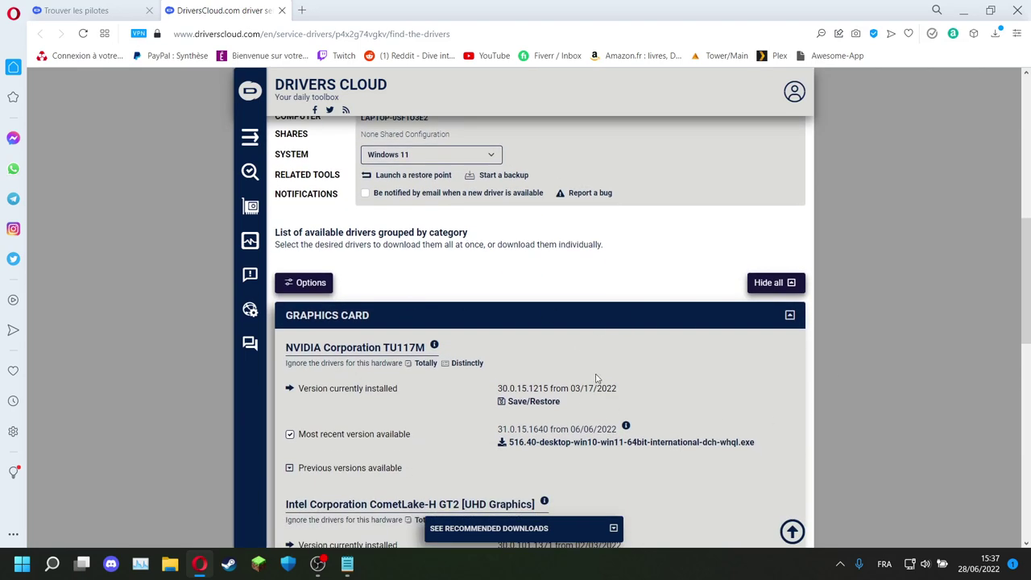
scroll(593, 382, up, 2)
scroll(591, 377, up, 2)
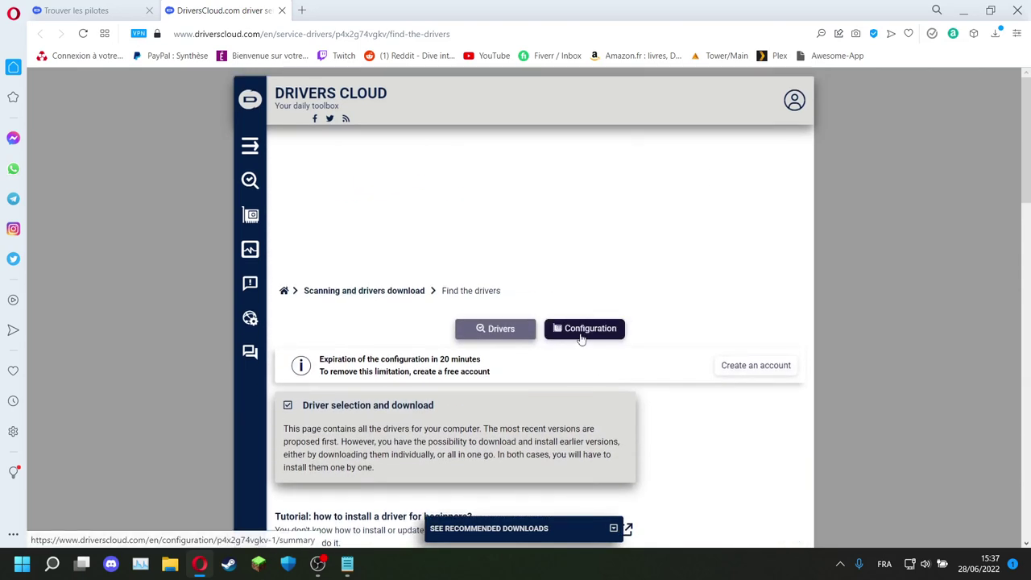
click(582, 338)
scroll(582, 339, down, 2)
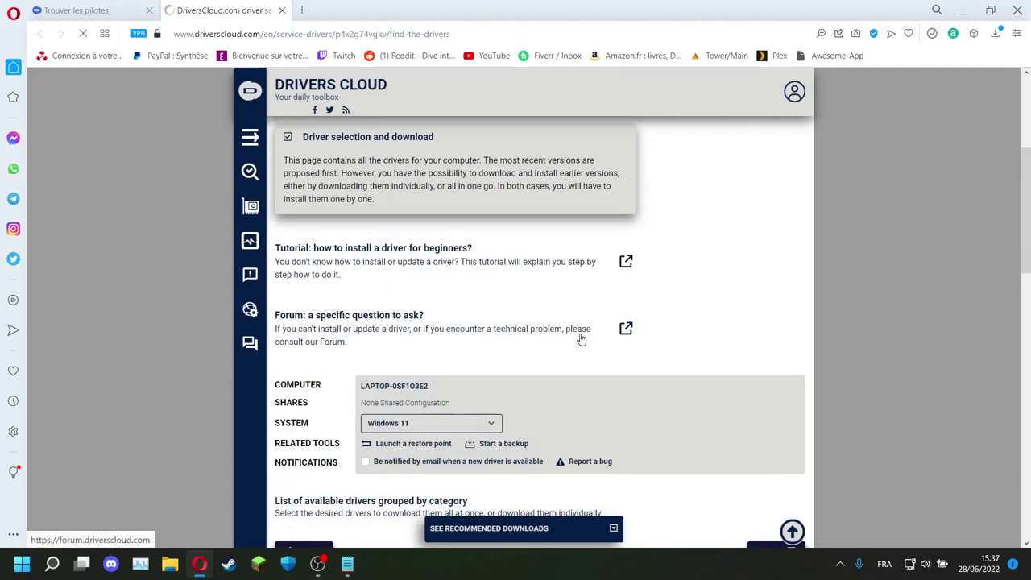
scroll(582, 339, down, 2)
scroll(582, 339, down, 1)
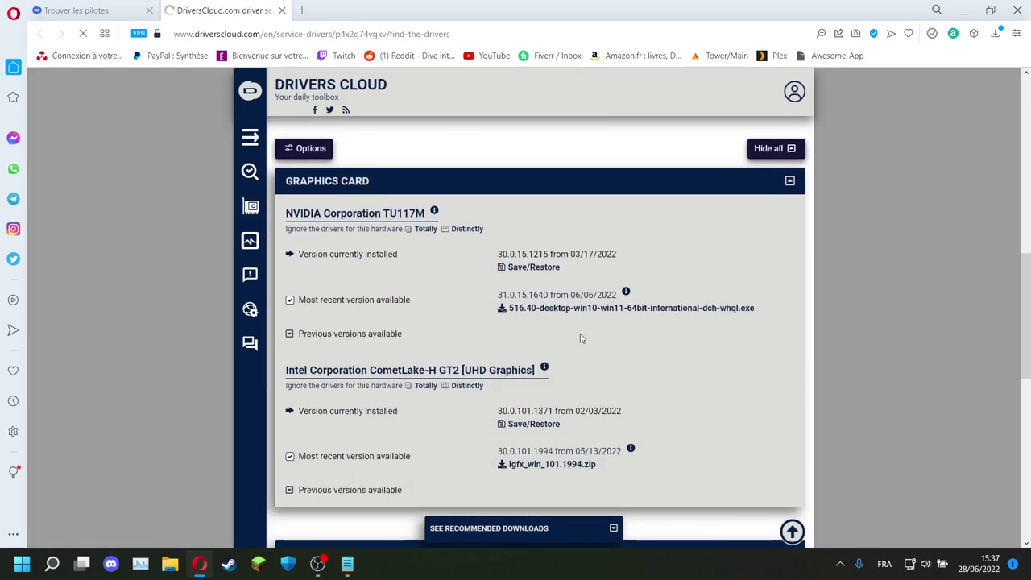
scroll(541, 339, down, 2)
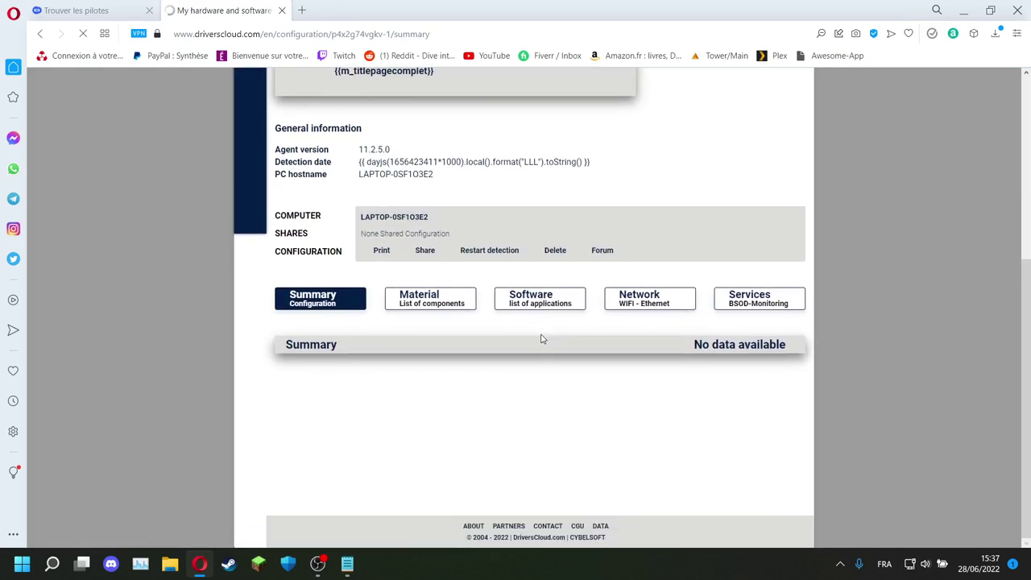
scroll(542, 338, down, 3)
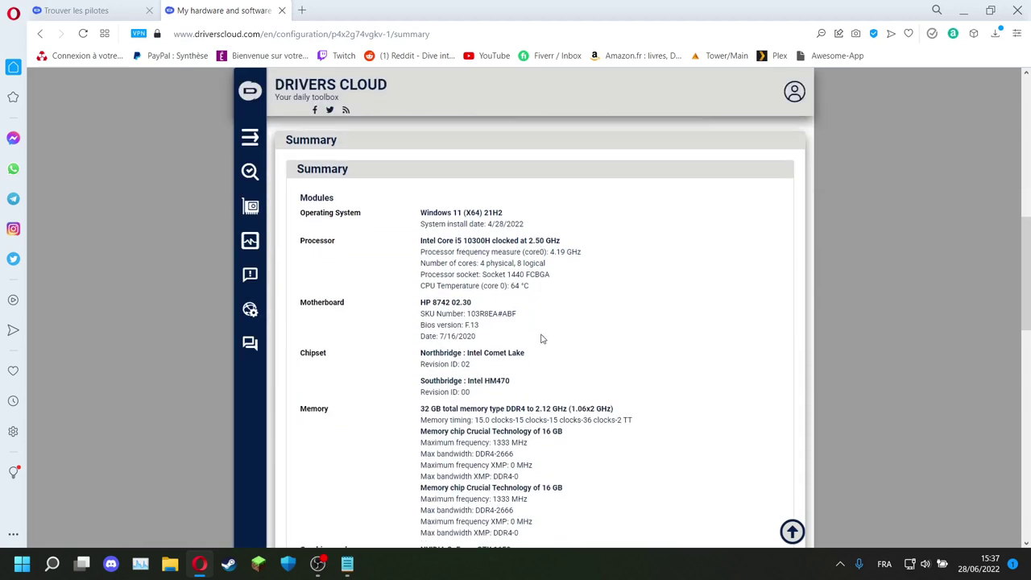
scroll(541, 339, down, 1)
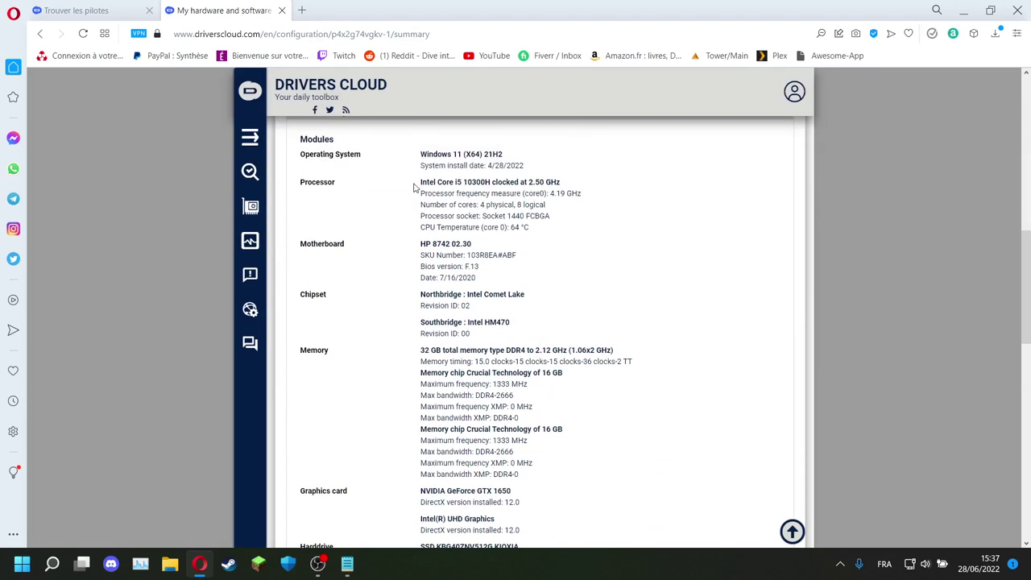
mouse_move(419, 183)
mouse_down()
mouse_move(613, 186)
mouse_move(606, 249)
mouse_move(604, 220)
mouse_move(599, 233)
mouse_move(420, 182)
mouse_up()
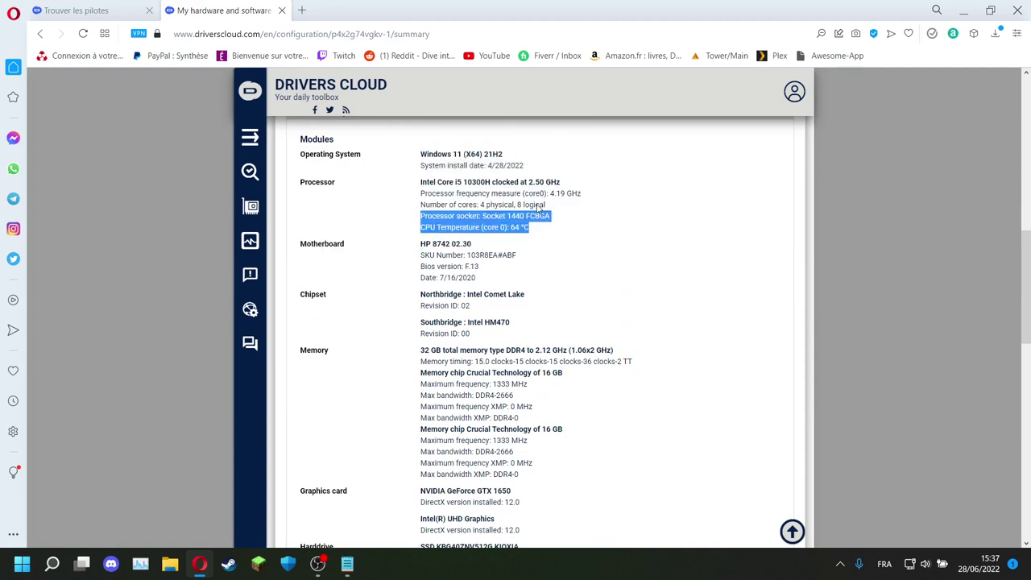
click(420, 185)
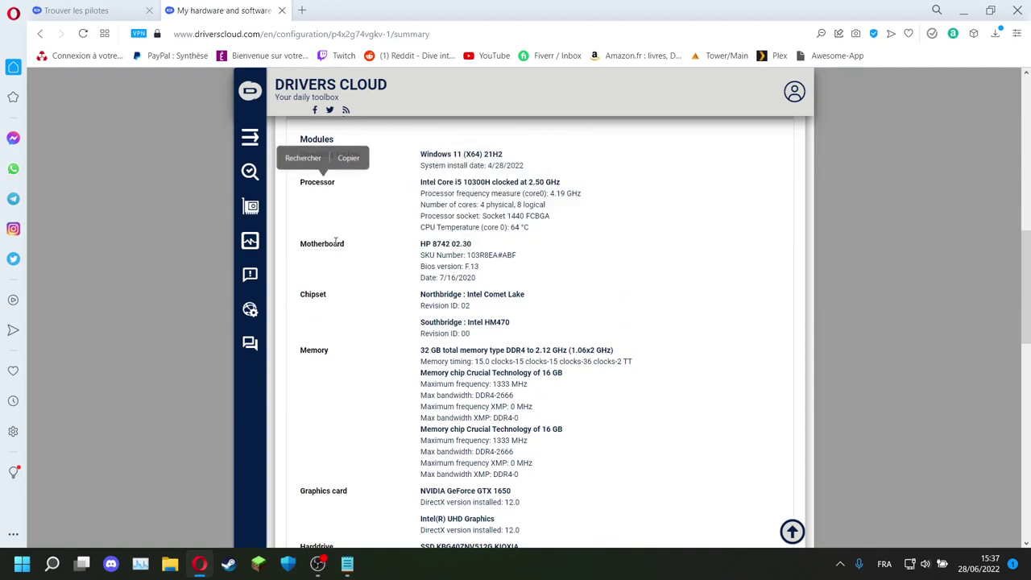
drag(384, 246, 359, 382)
click(360, 382)
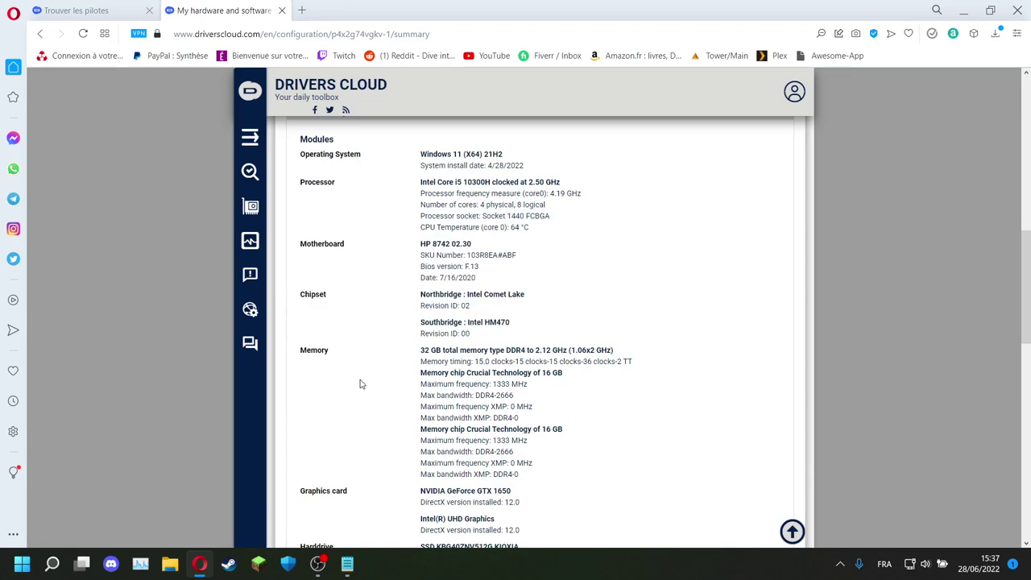
scroll(363, 371, down, 1)
scroll(346, 362, down, 1)
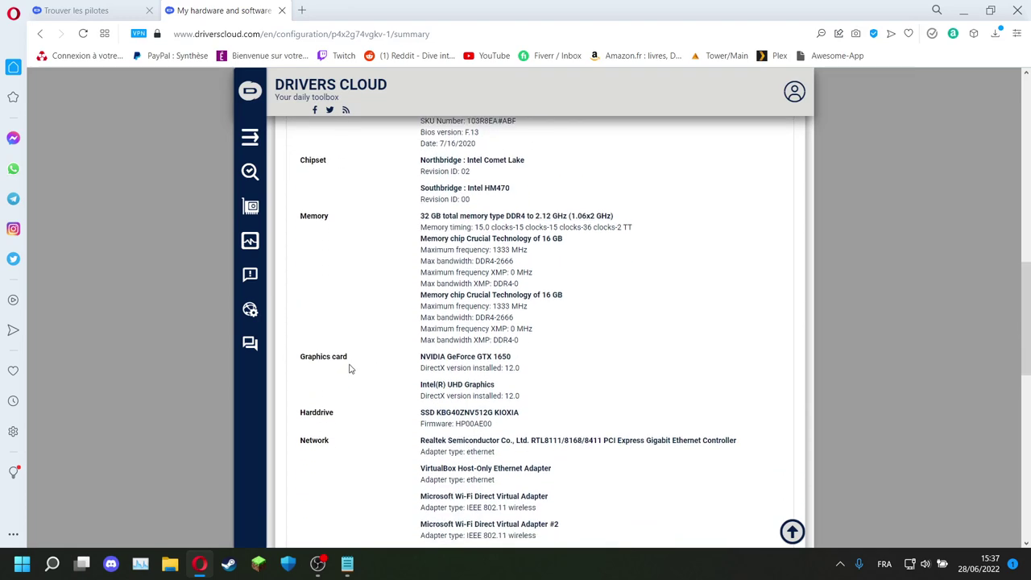
scroll(349, 368, down, 2)
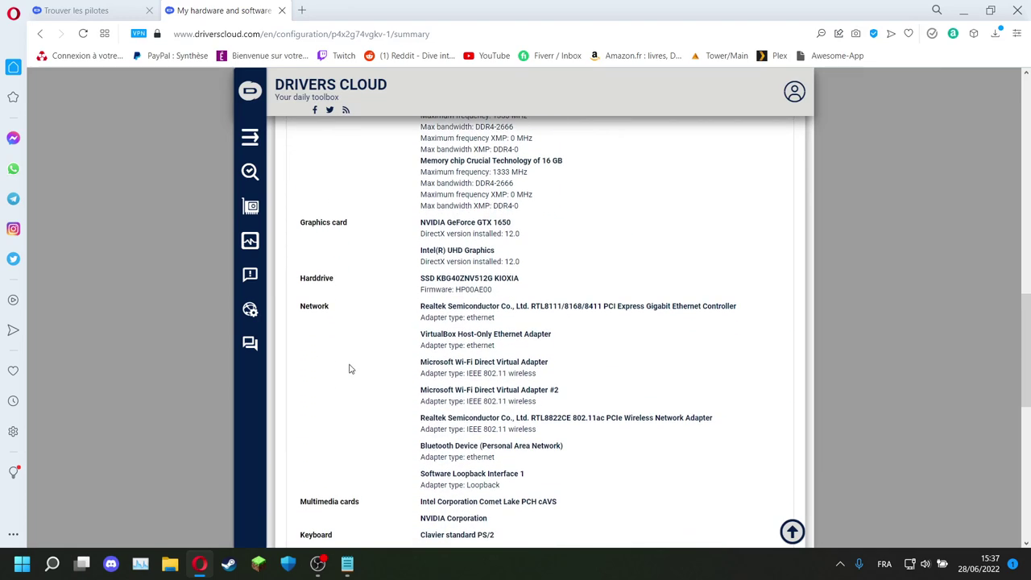
scroll(362, 359, up, 12)
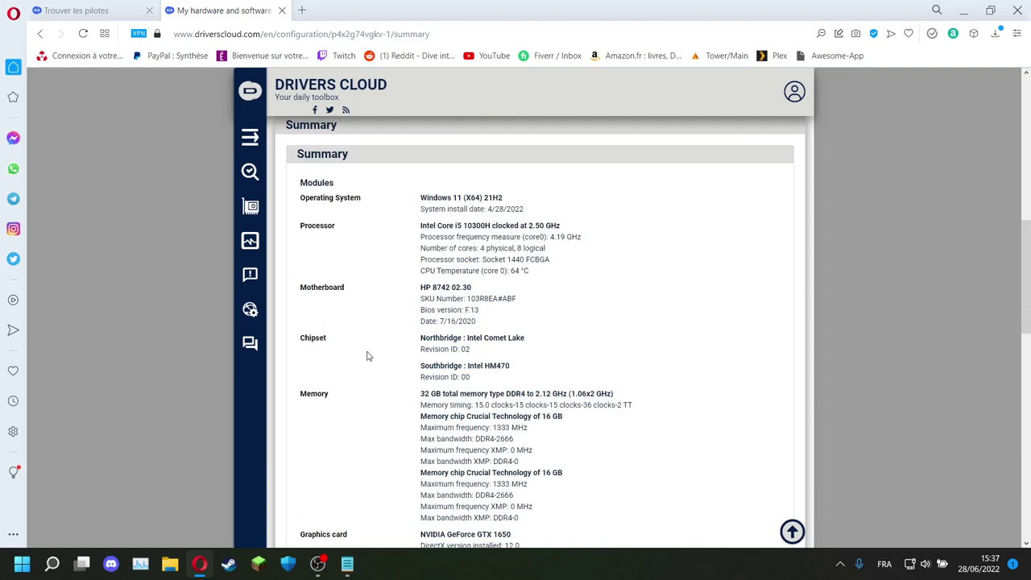
click(967, 16)
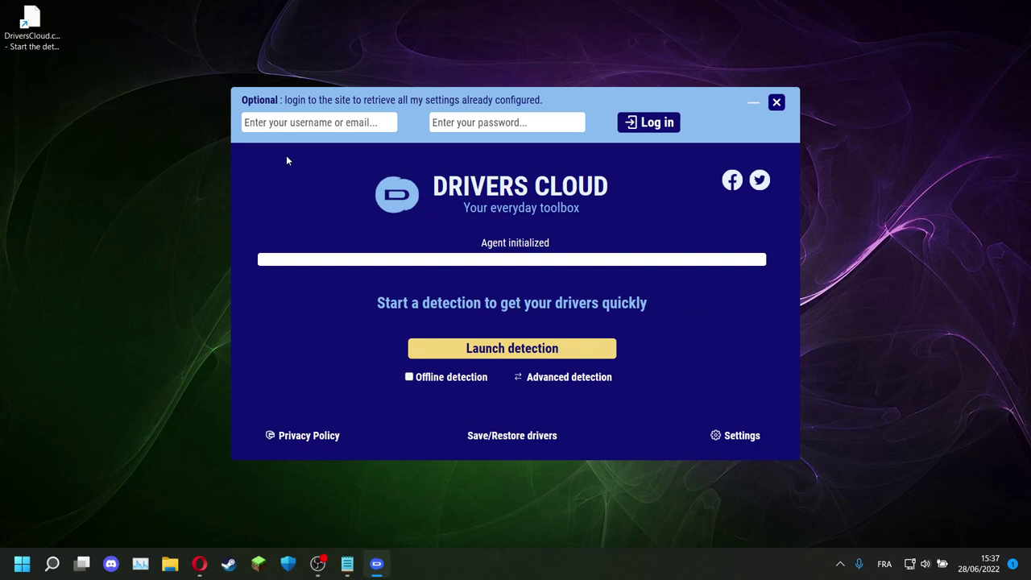
drag(115, 138, 6, 8)
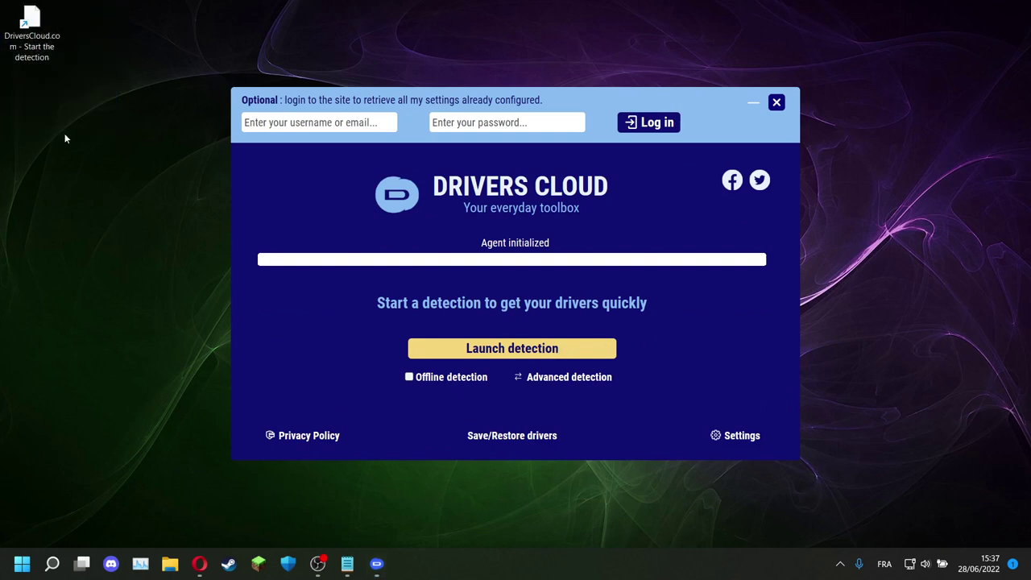
click(200, 564)
- Open the Drivers list and locate the NVIDIA and Intel CometLake-H GT2 graphics entries
click(483, 328)
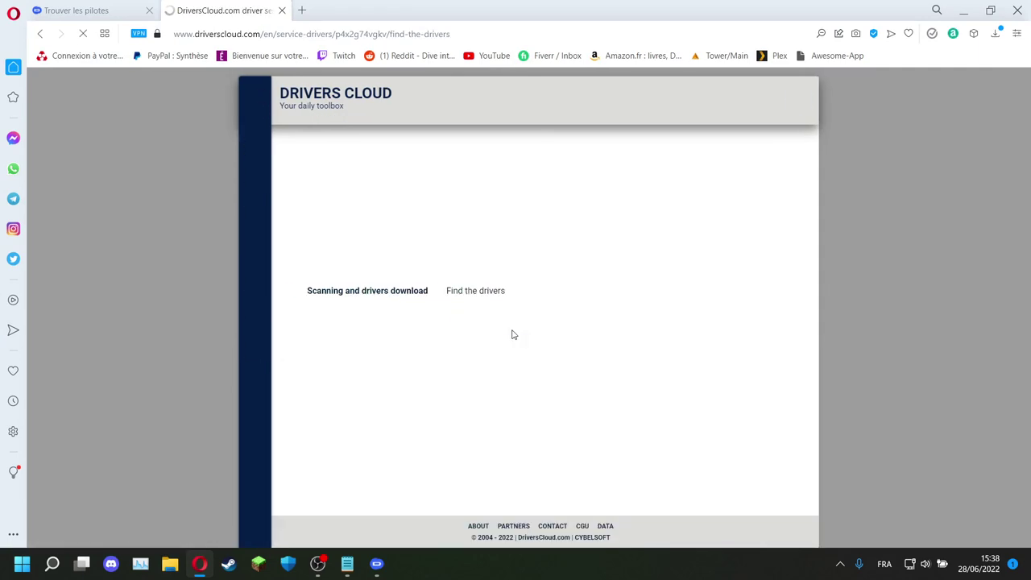
scroll(654, 303, down, 2)
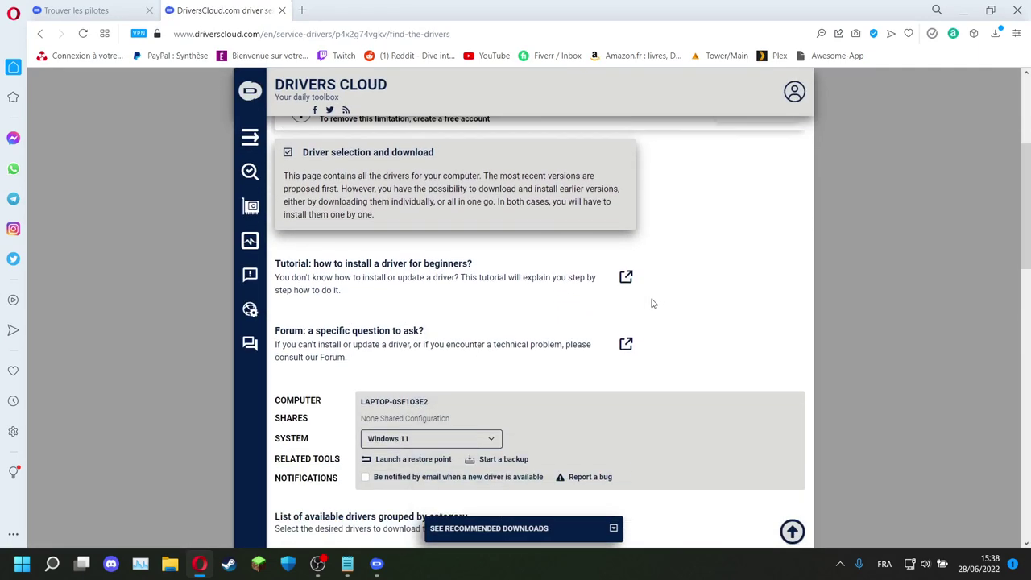
scroll(675, 307, down, 2)
scroll(675, 307, down, 1)
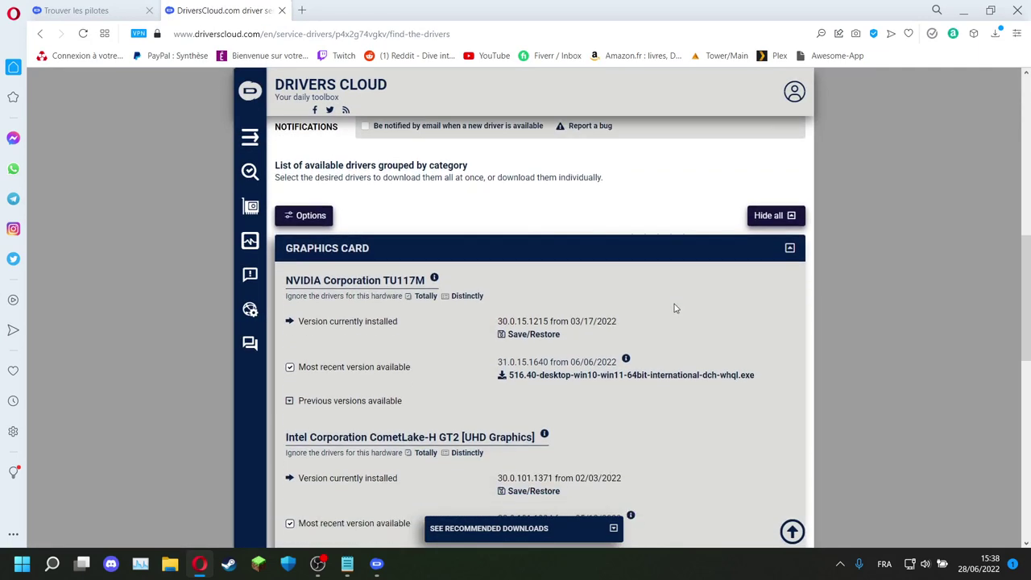
scroll(675, 309, down, 1)
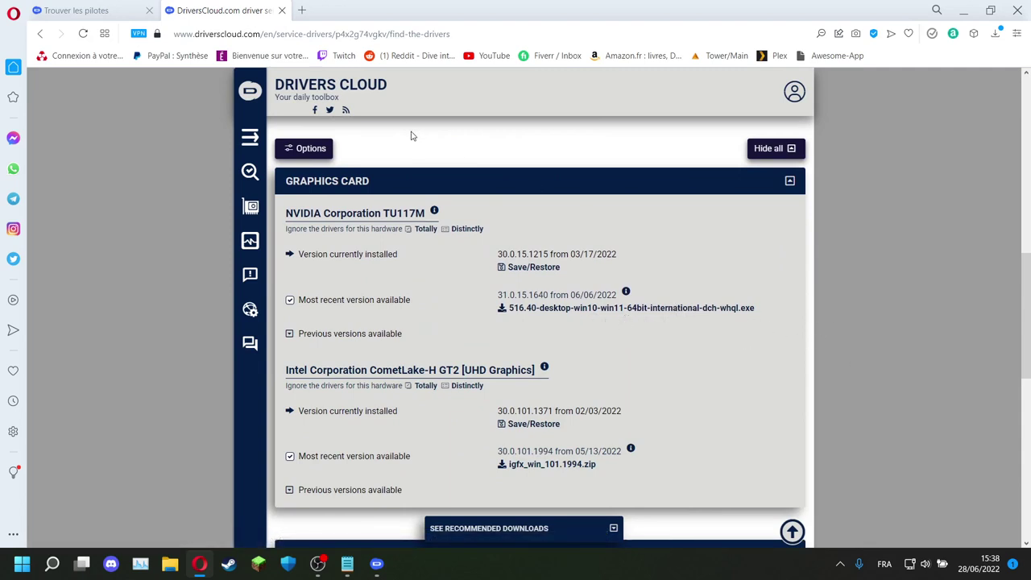
drag(388, 187, 287, 210)
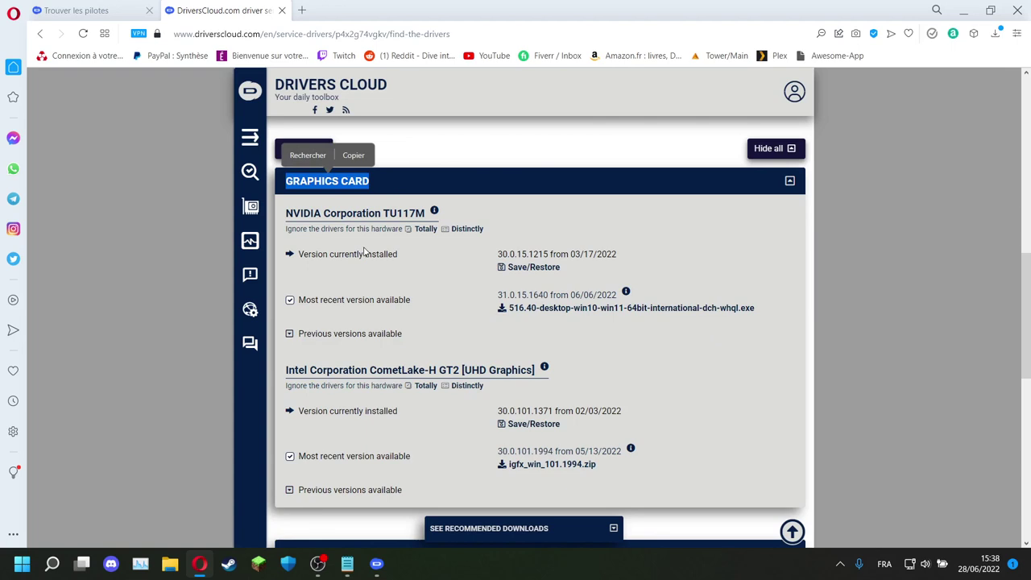
click(355, 243)
drag(284, 213, 426, 214)
drag(285, 370, 540, 370)
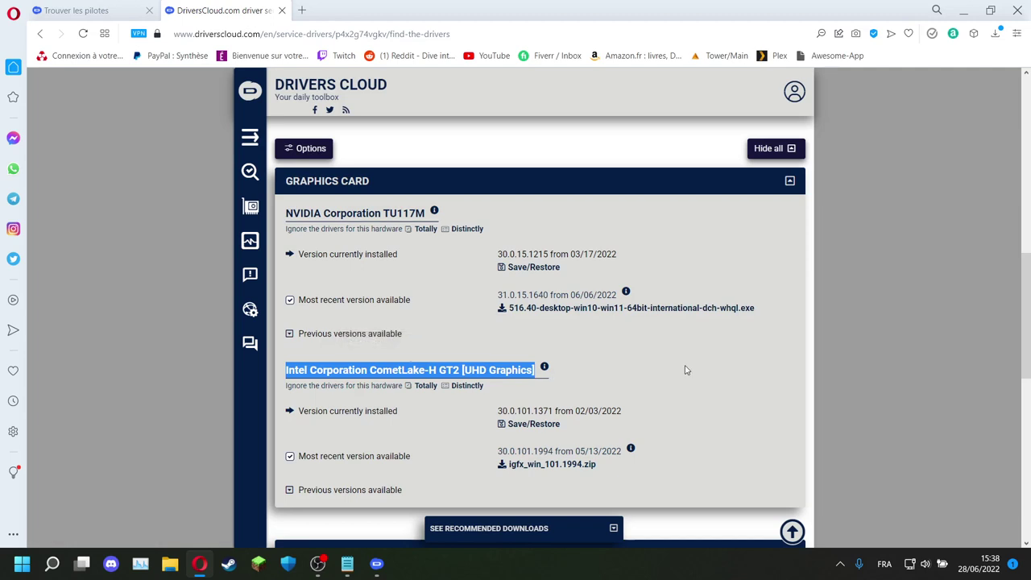
click(686, 370)
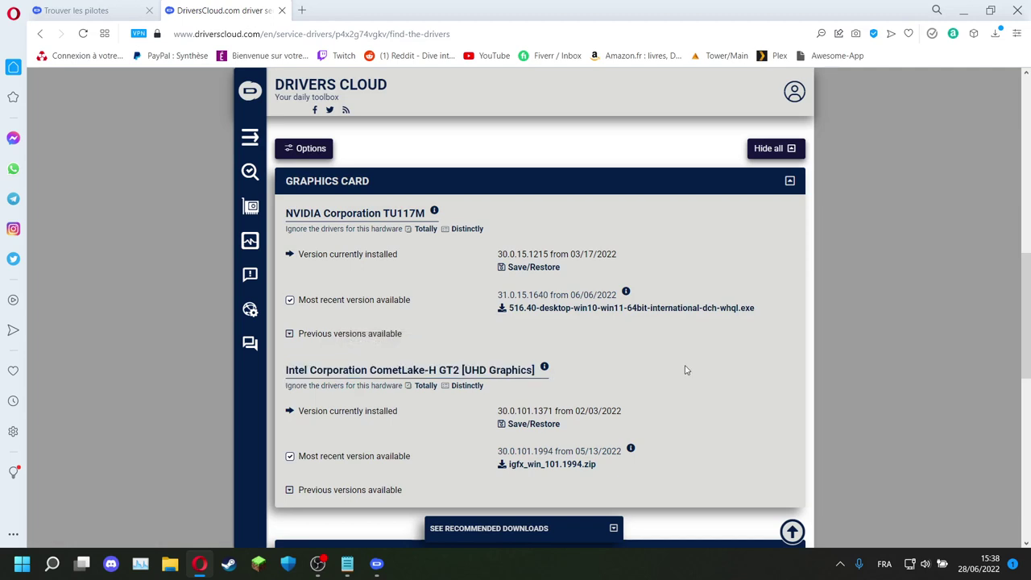
- Browse the other driver categories and open the NVIDIA 516.40 driver's download page
scroll(687, 370, down, 2)
scroll(687, 370, down, 3)
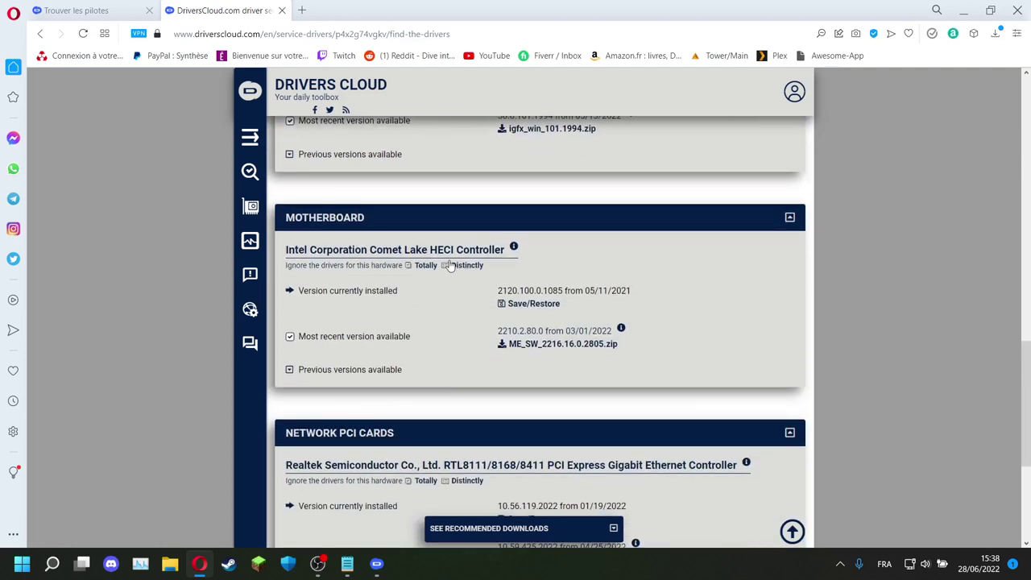
scroll(524, 228, down, 1)
scroll(402, 201, down, 3)
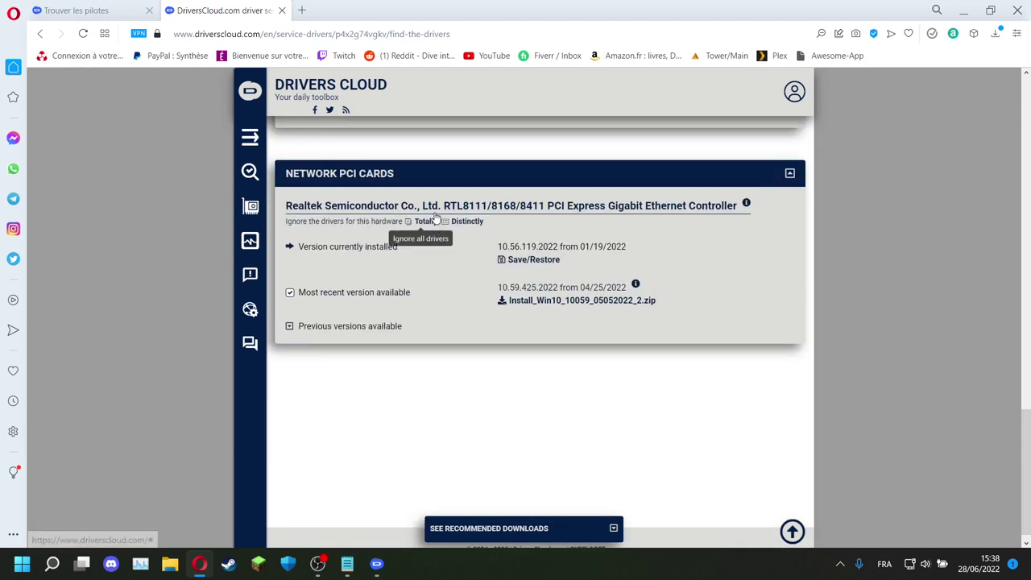
scroll(435, 219, up, 2)
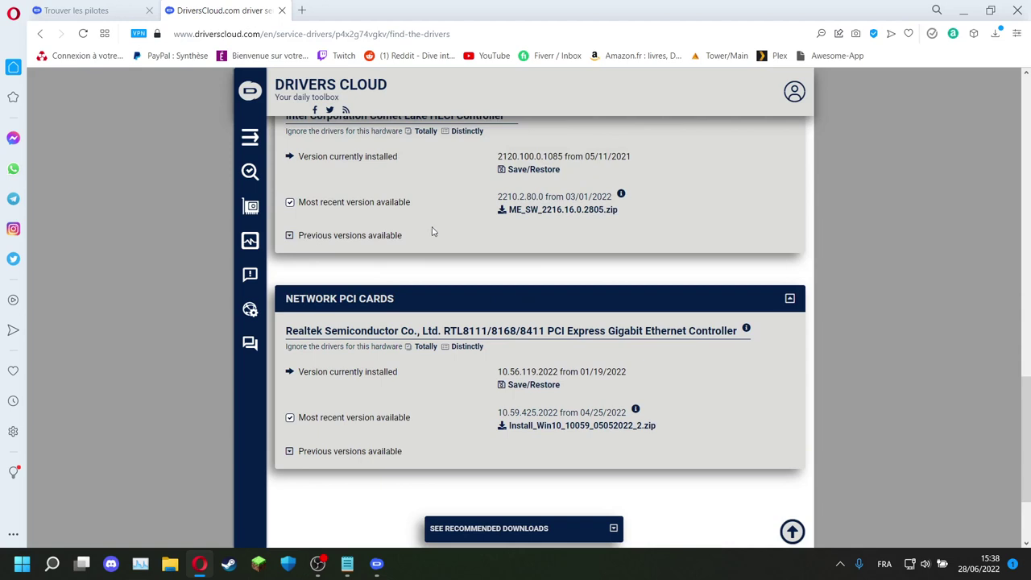
scroll(423, 229, down, 2)
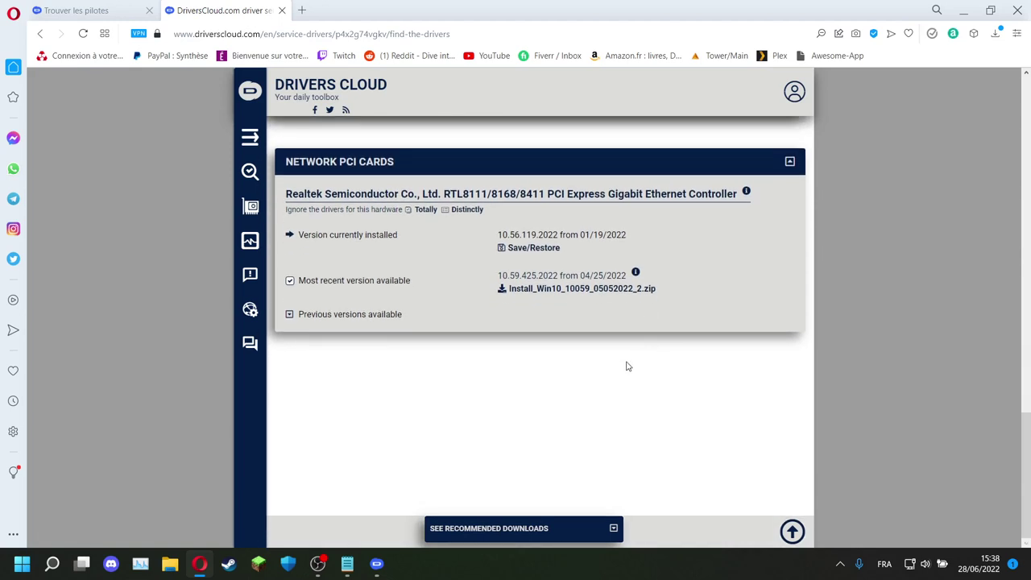
scroll(627, 371, up, 3)
scroll(621, 367, up, 2)
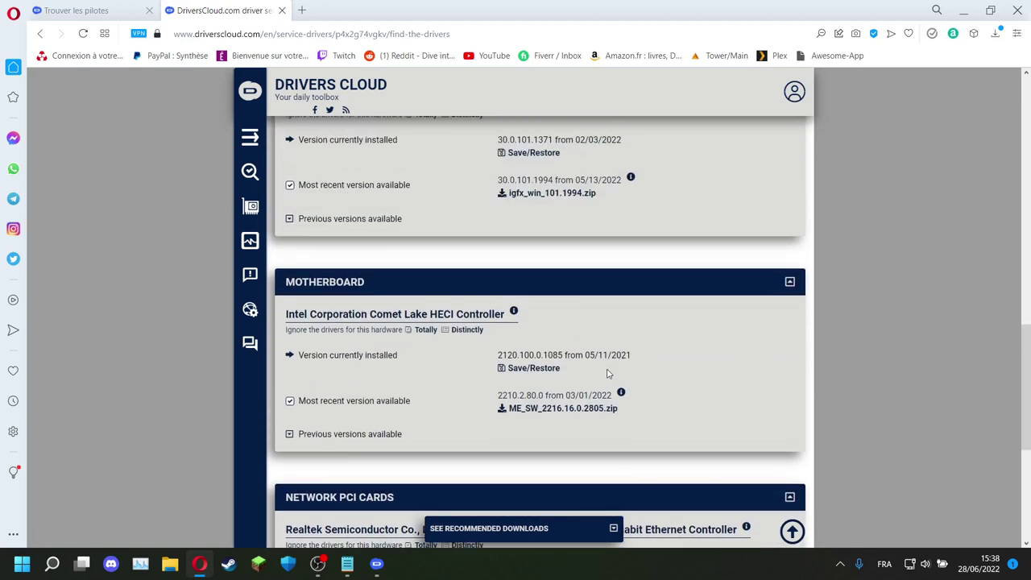
scroll(532, 355, up, 2)
drag(379, 423, 178, 420)
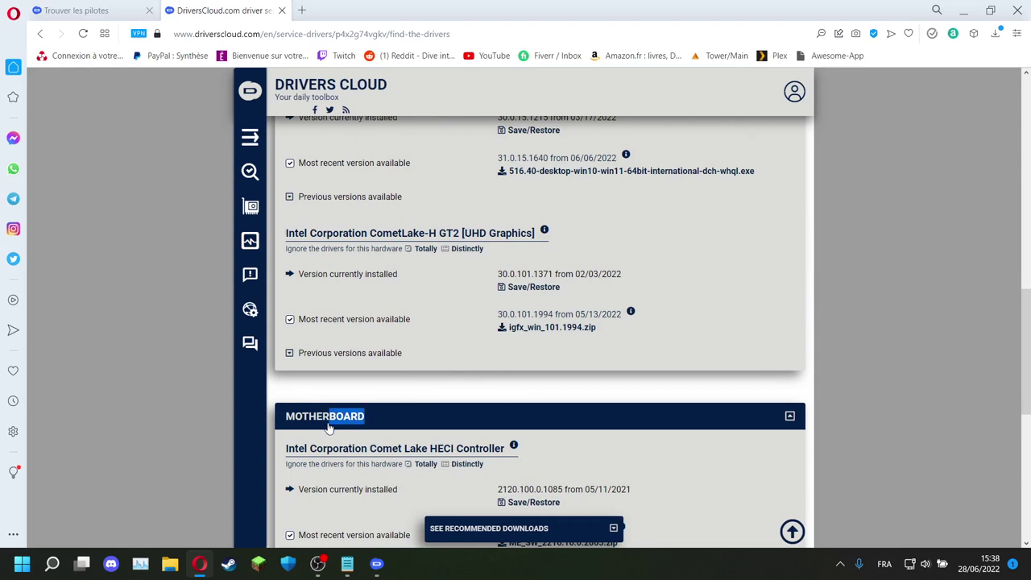
scroll(671, 352, up, 2)
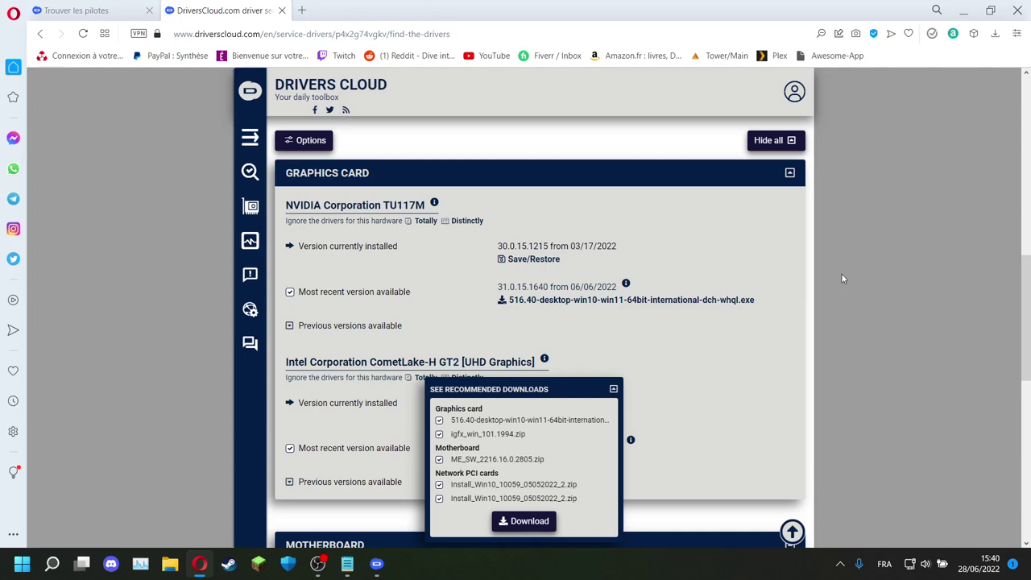
scroll(838, 266, down, 2)
scroll(831, 243, up, 1)
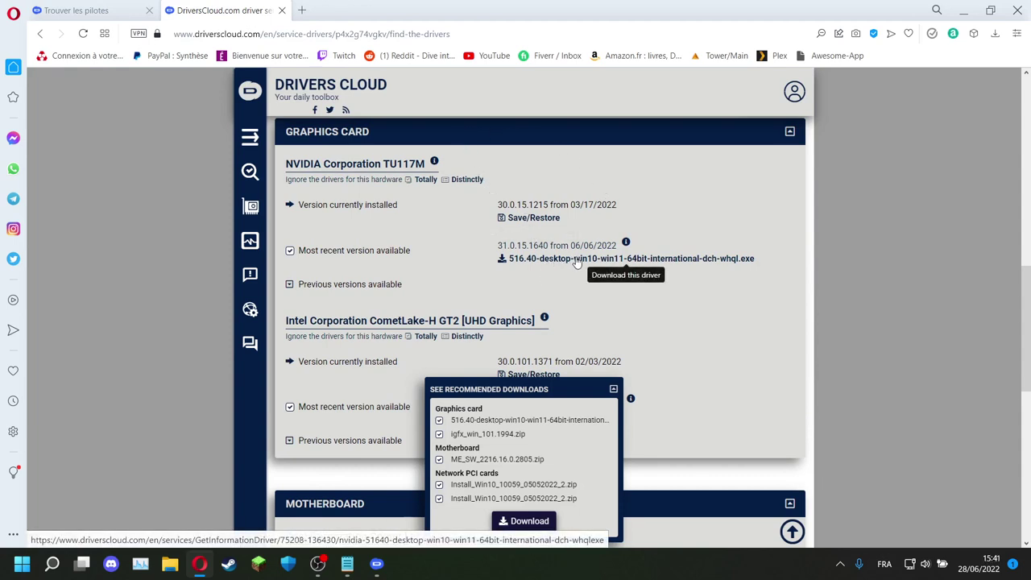
click(577, 259)
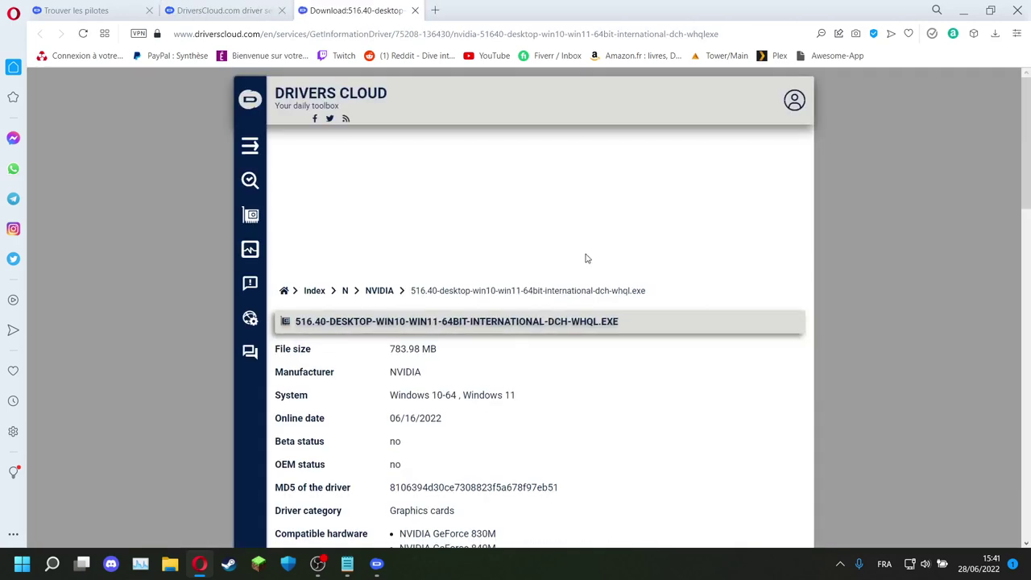
scroll(830, 241, down, 1)
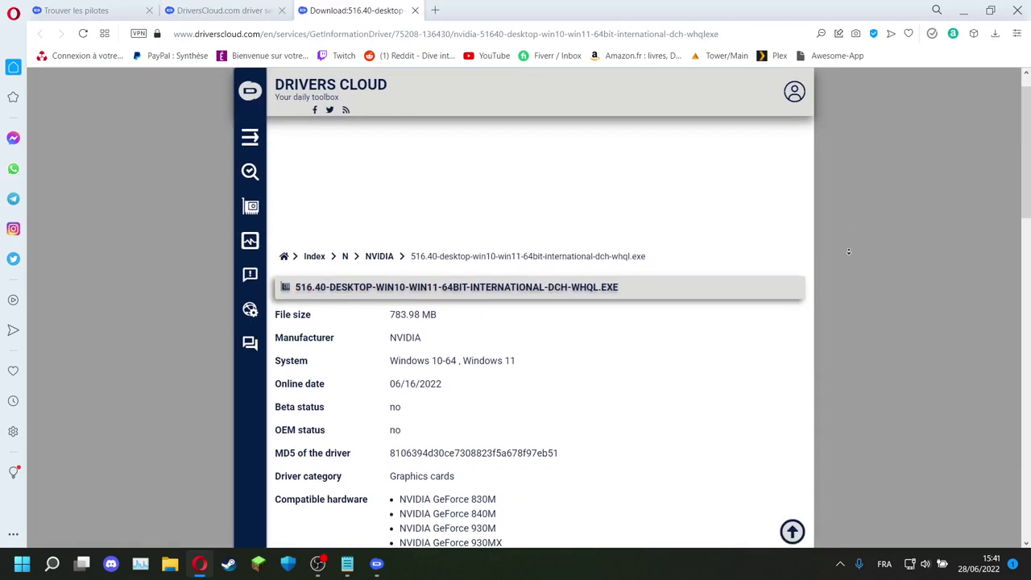
scroll(847, 253, down, 2)
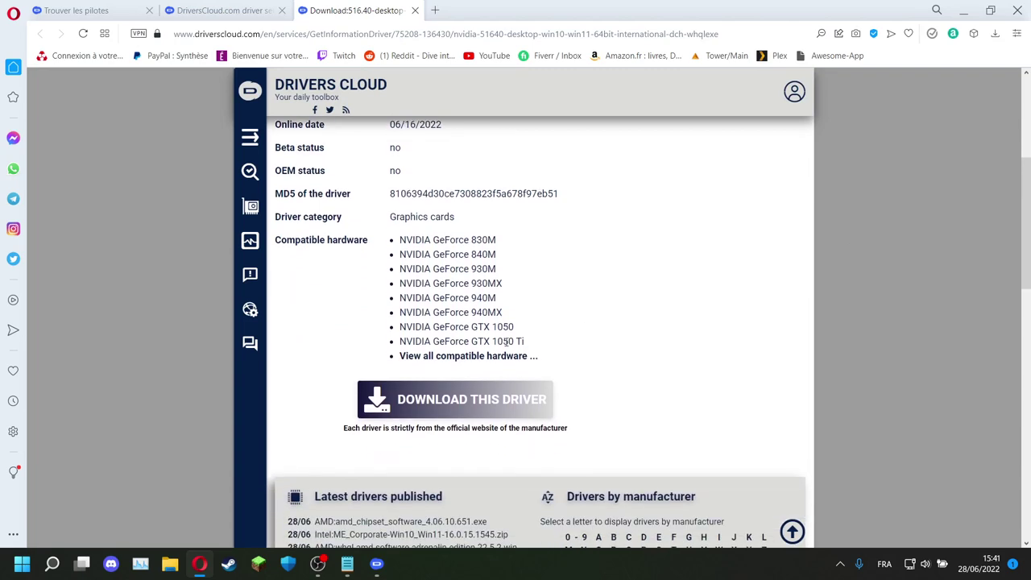
click(498, 357)
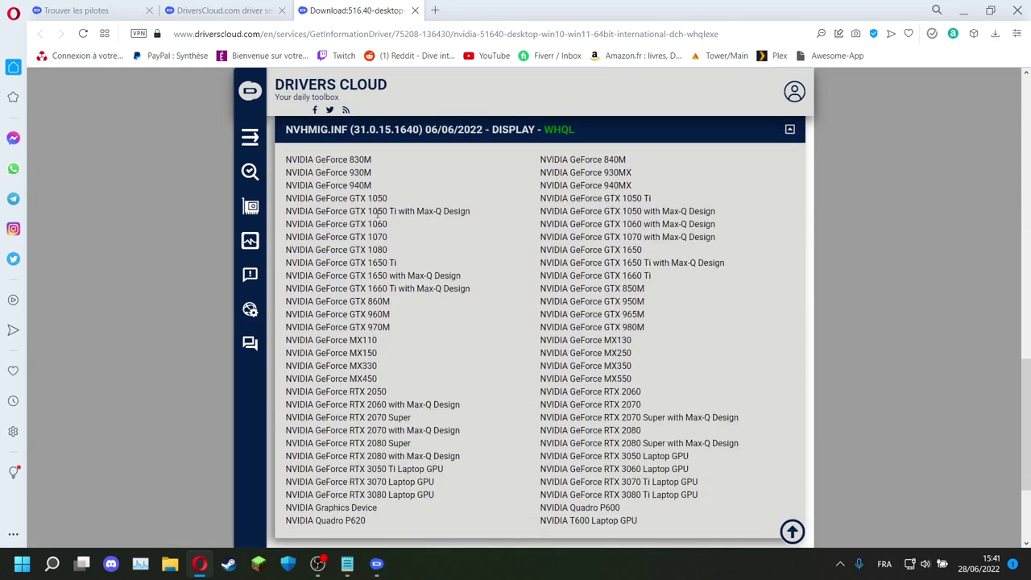
drag(288, 160, 663, 525)
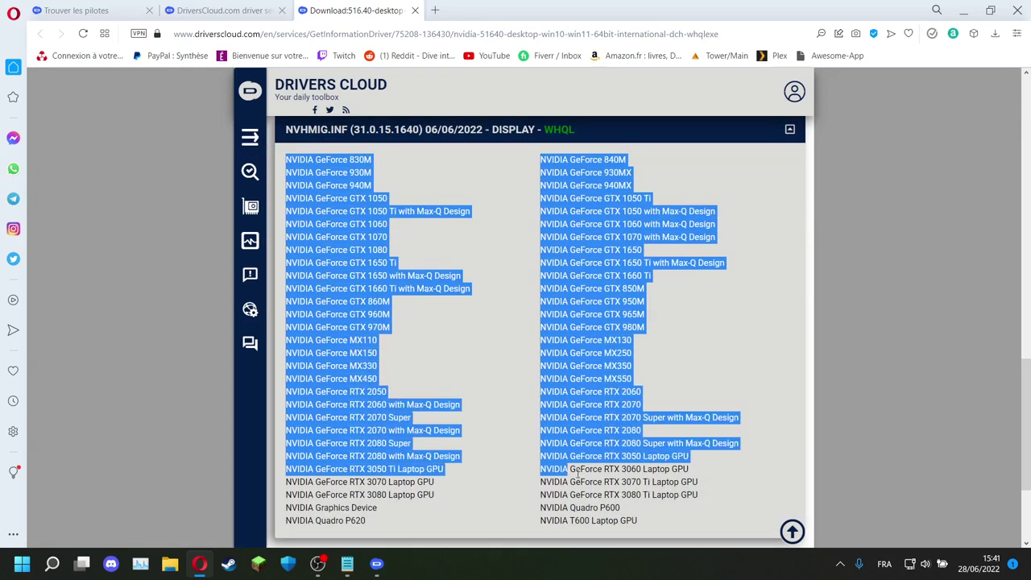
click(663, 525)
drag(663, 526, 618, 508)
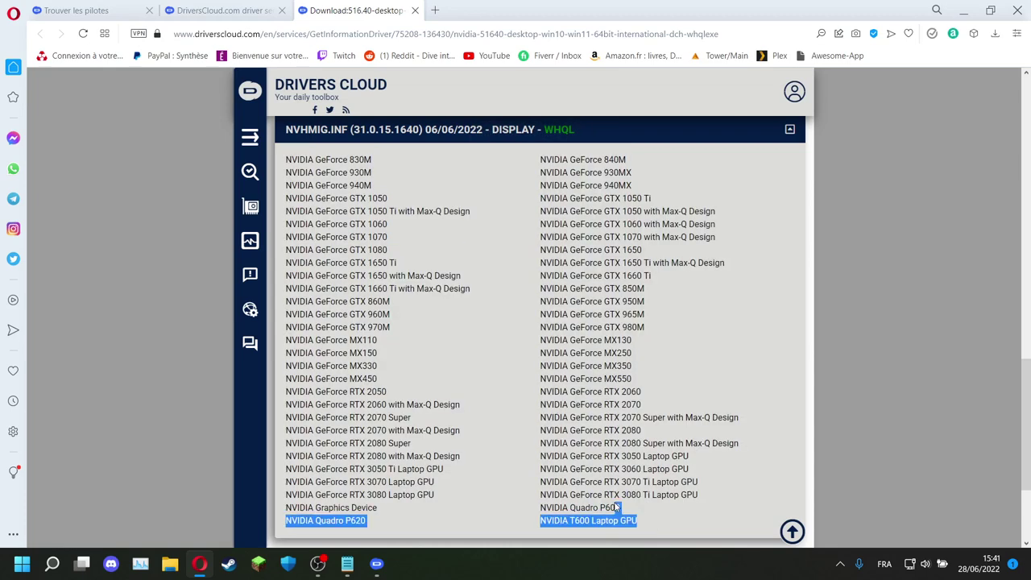
click(643, 521)
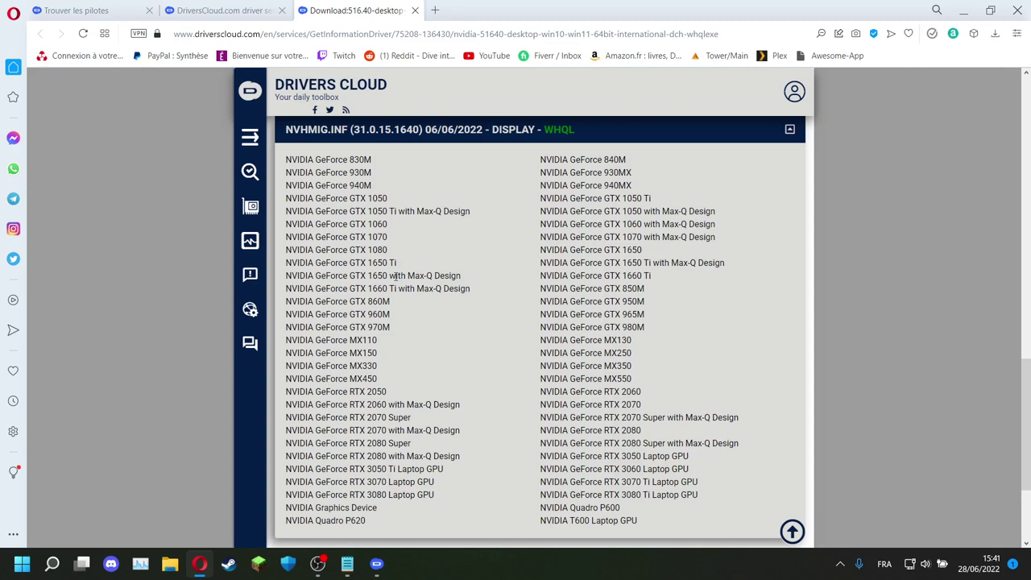
drag(390, 276, 368, 277)
scroll(488, 361, up, 5)
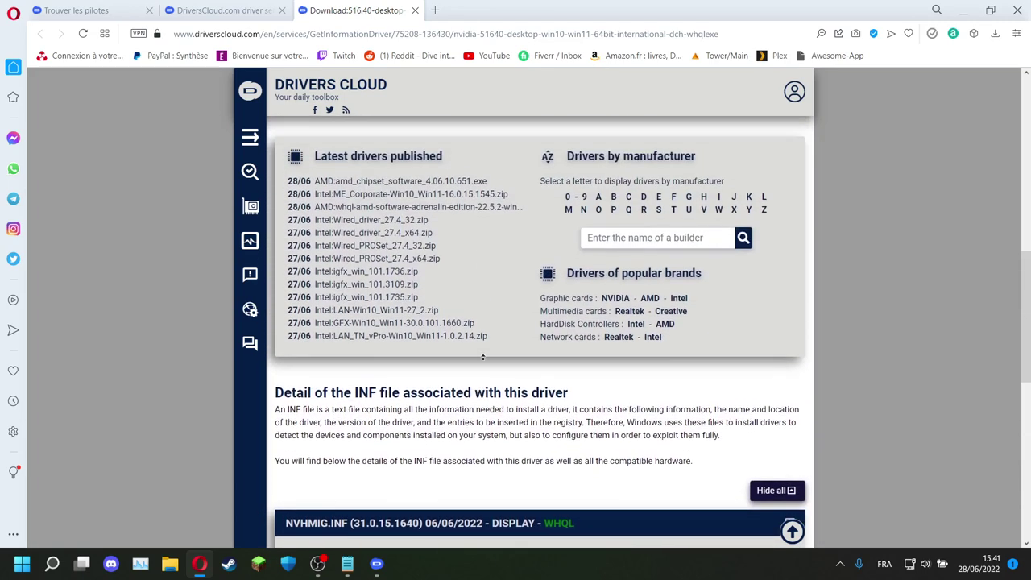
scroll(483, 357, up, 3)
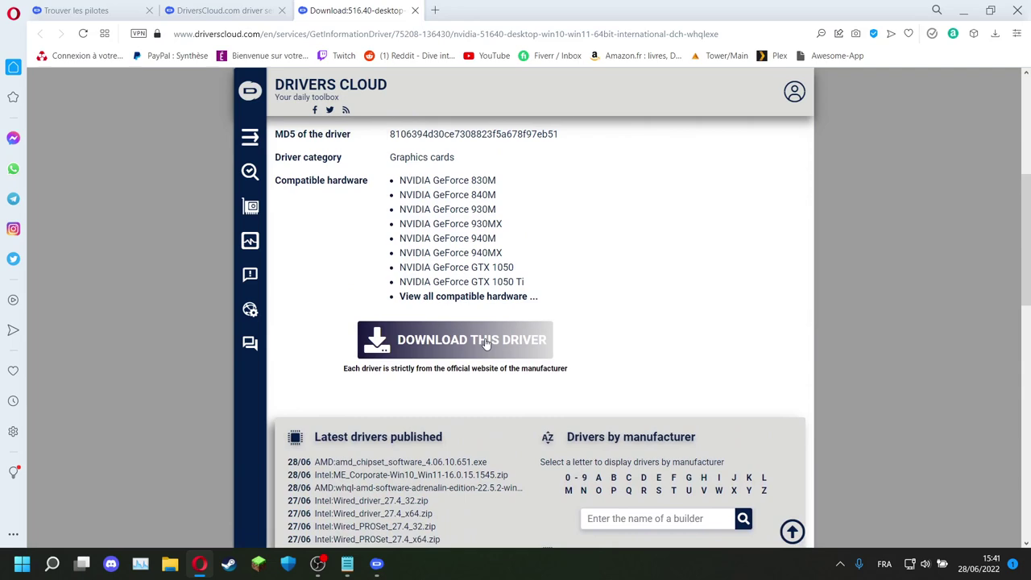
- Download the NVIDIA 516.40 driver from the DriversCloud server into the Downloads folder
click(487, 342)
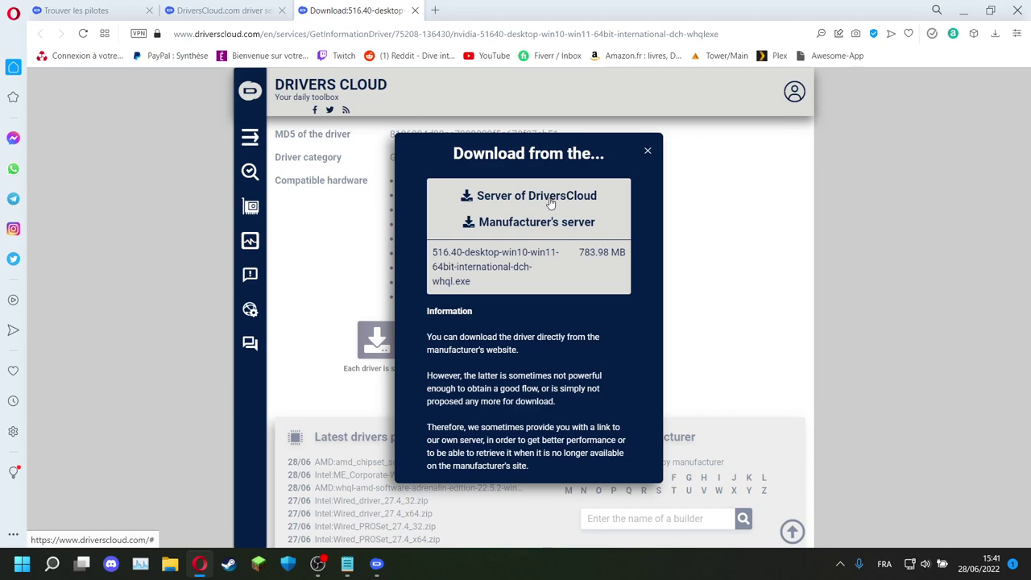
click(550, 204)
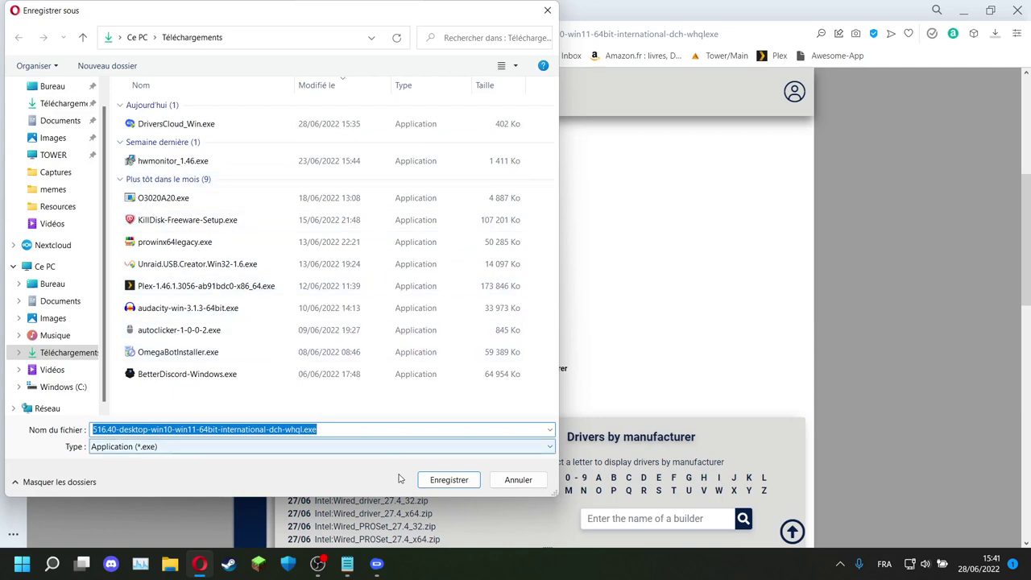
click(452, 481)
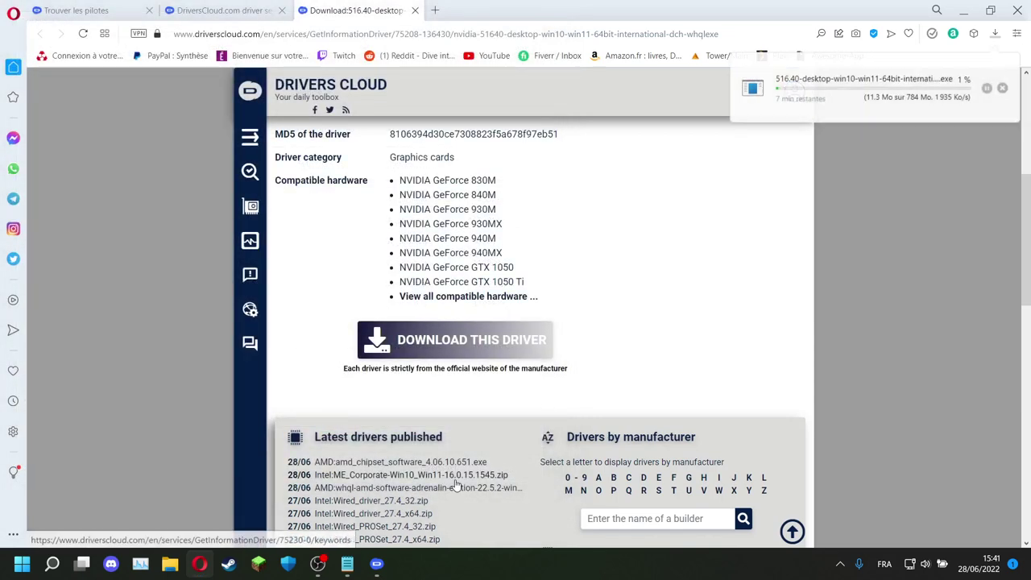
scroll(767, 255, up, 4)
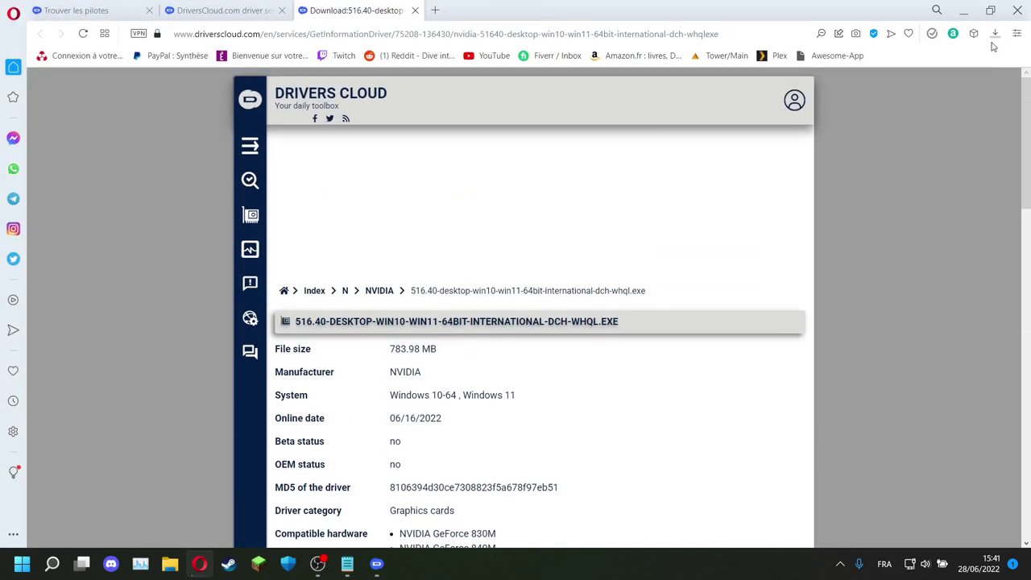
click(995, 33)
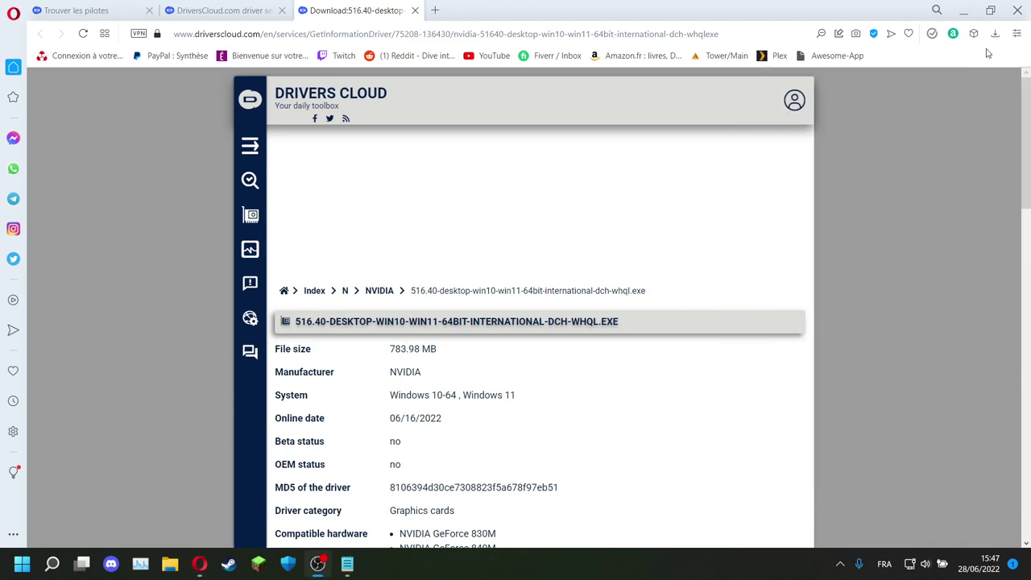
- Confirm the driver download completed in Opera's downloads list and show it in its folder
click(991, 39)
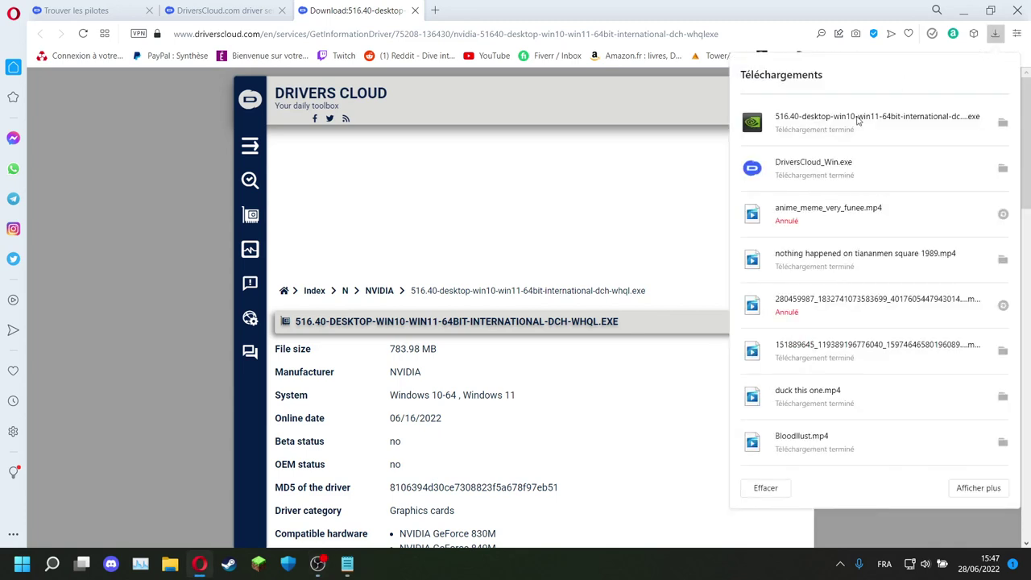
click(858, 120)
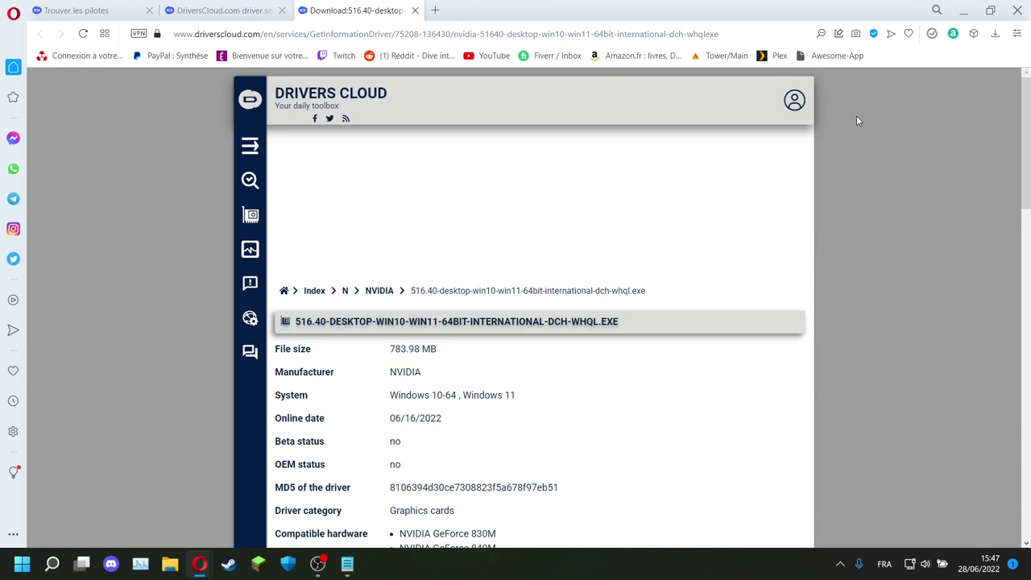
click(995, 33)
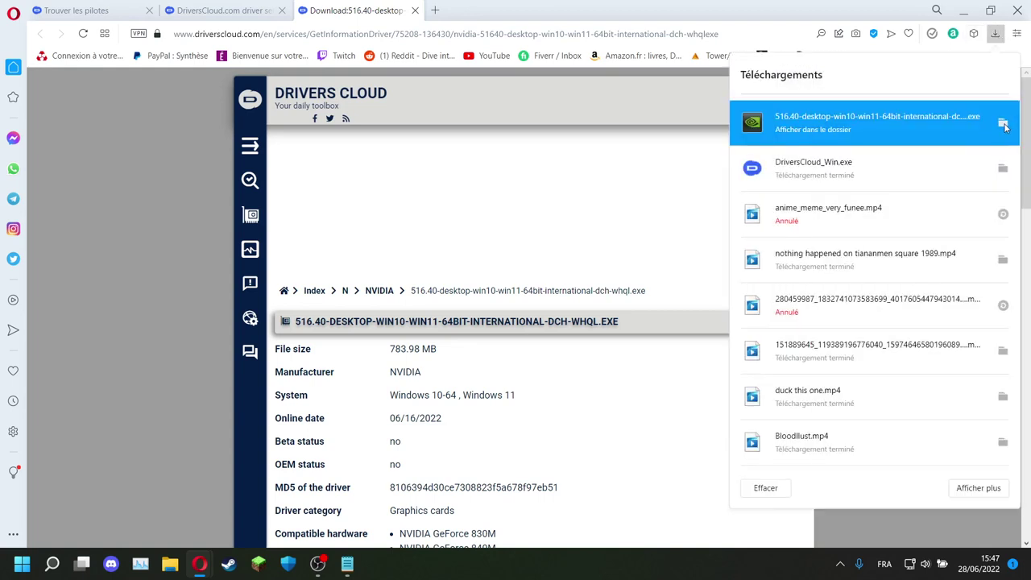
click(1003, 123)
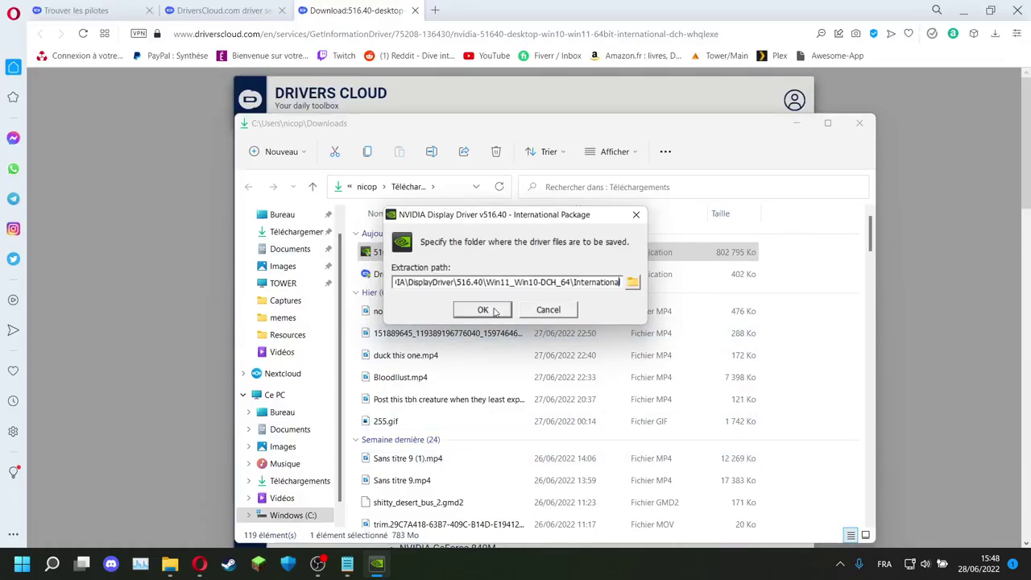
- Accept the default extraction folder for the NVIDIA driver package
click(485, 309)
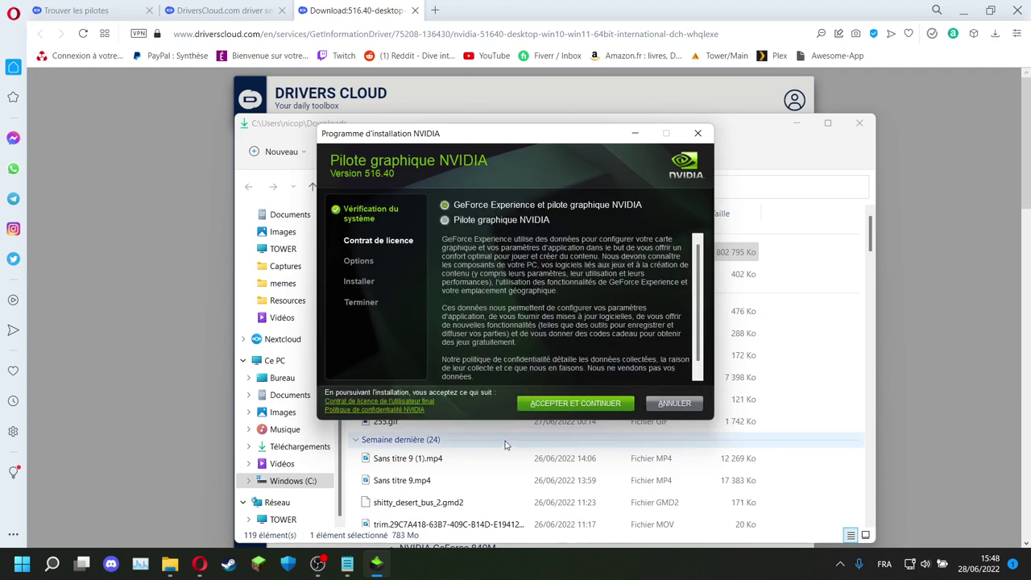
- Accept the NVIDIA license, run the Express install of driver 516.40, and close the installer
click(559, 404)
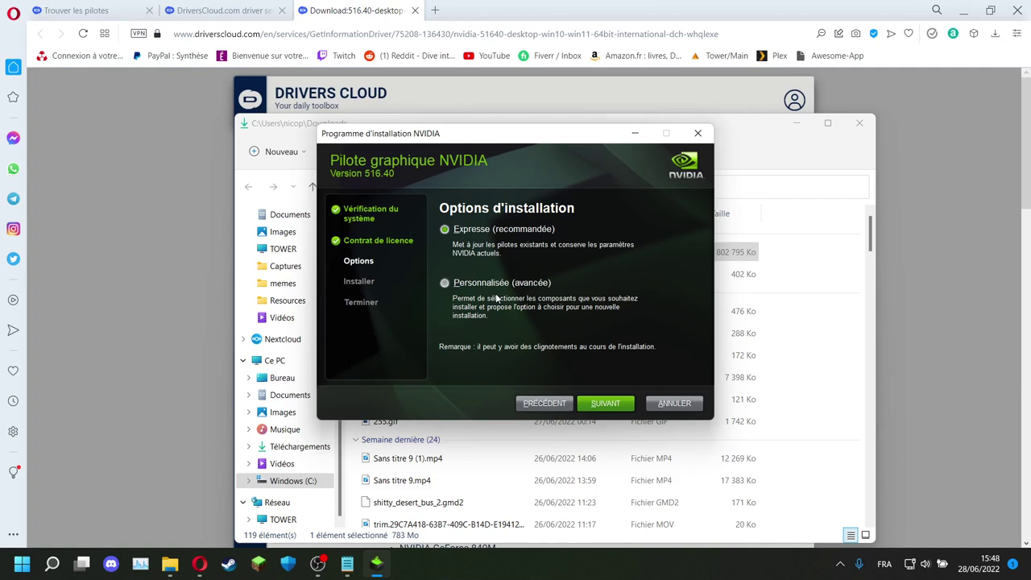
click(606, 403)
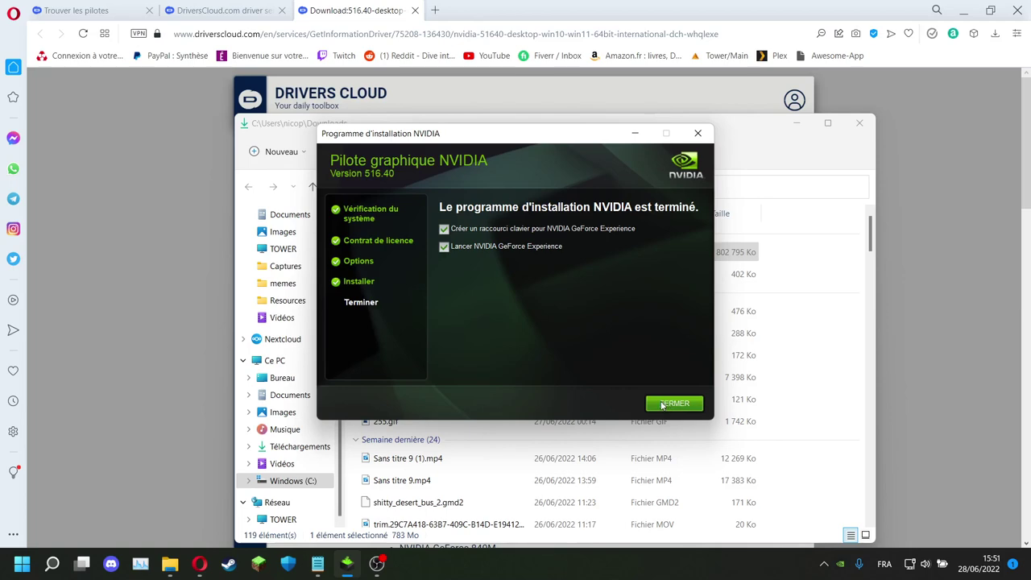
click(663, 405)
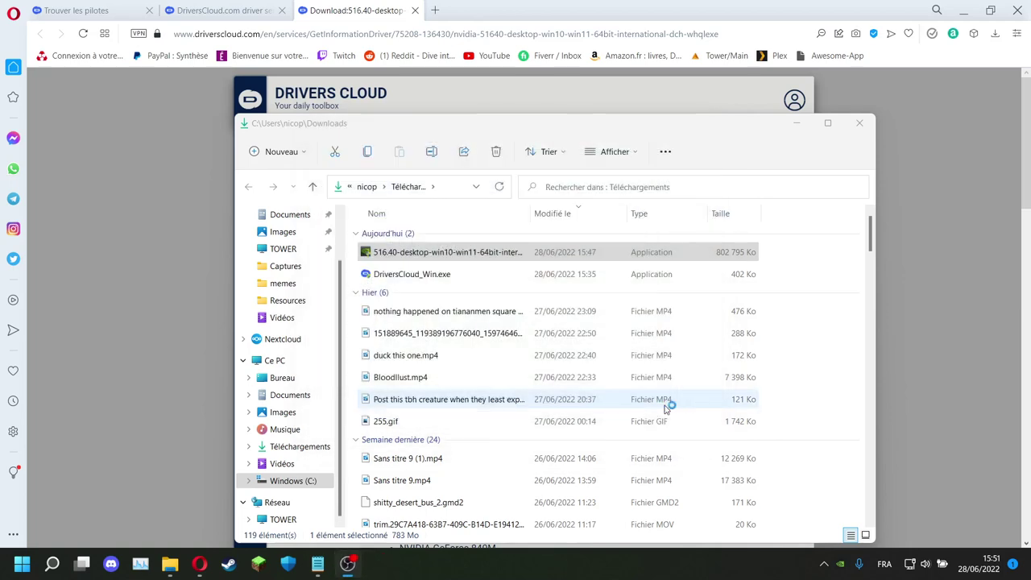
- Minimize Opera and Downloads, launch GeForce Experience from its desktop shortcut, then close it
click(963, 9)
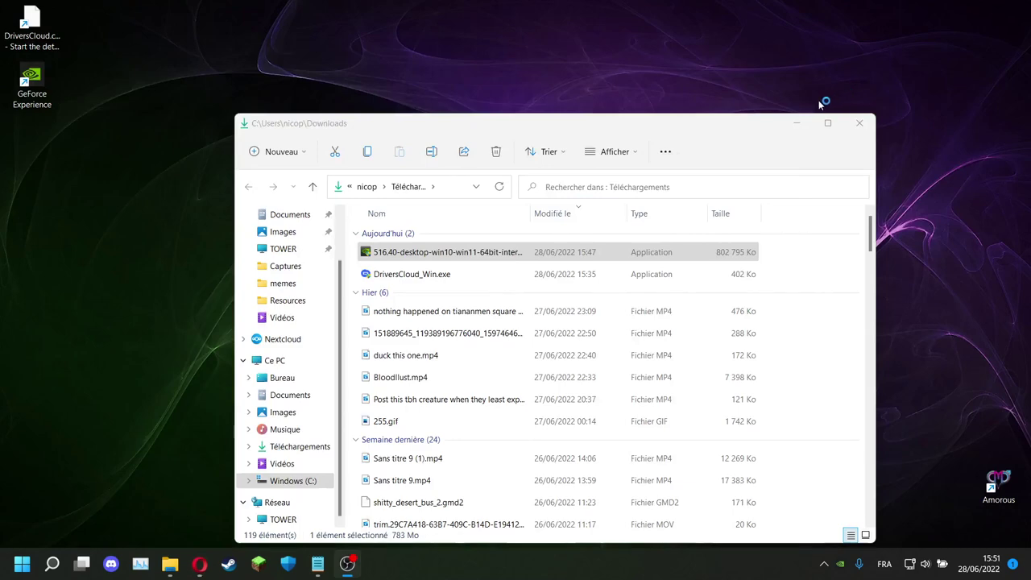
click(797, 123)
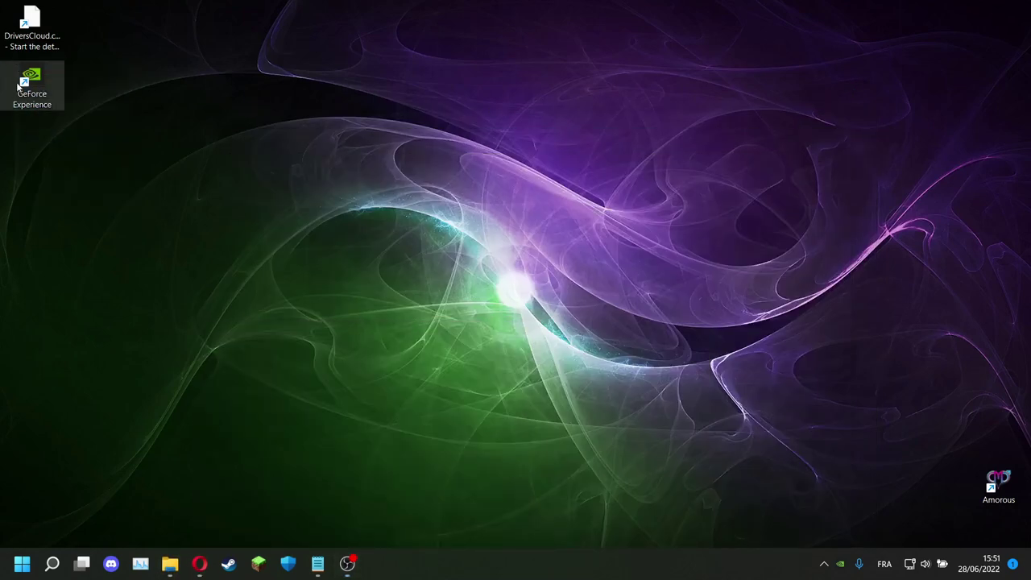
double_click(30, 82)
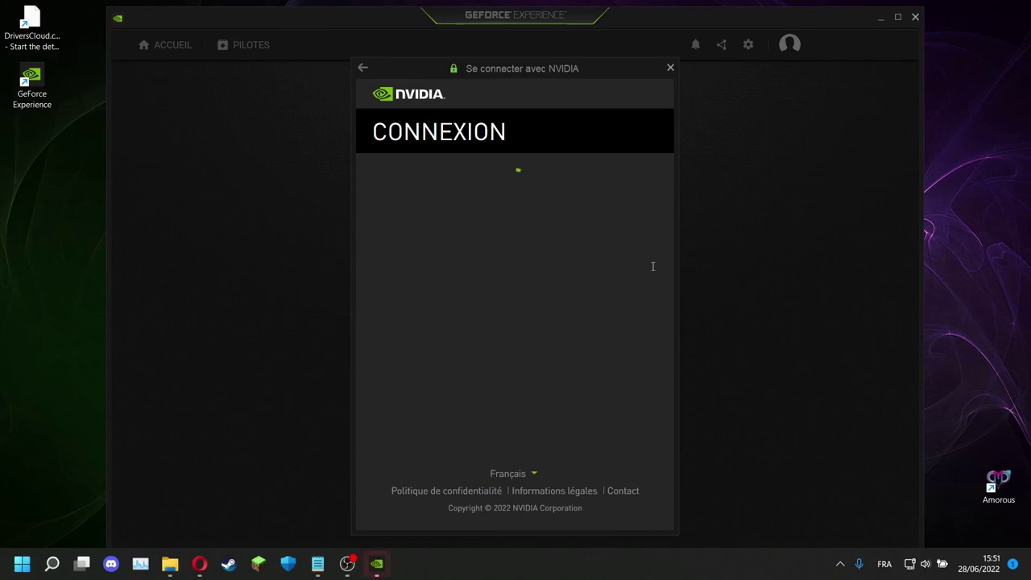
key(alt+F4)
drag(319, 332, 4, 4)
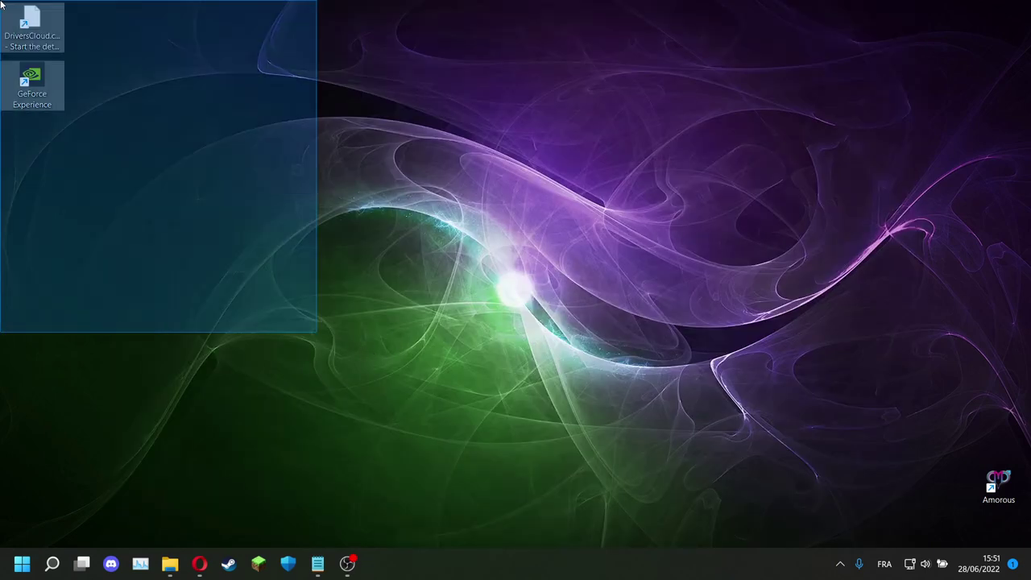
click(128, 208)
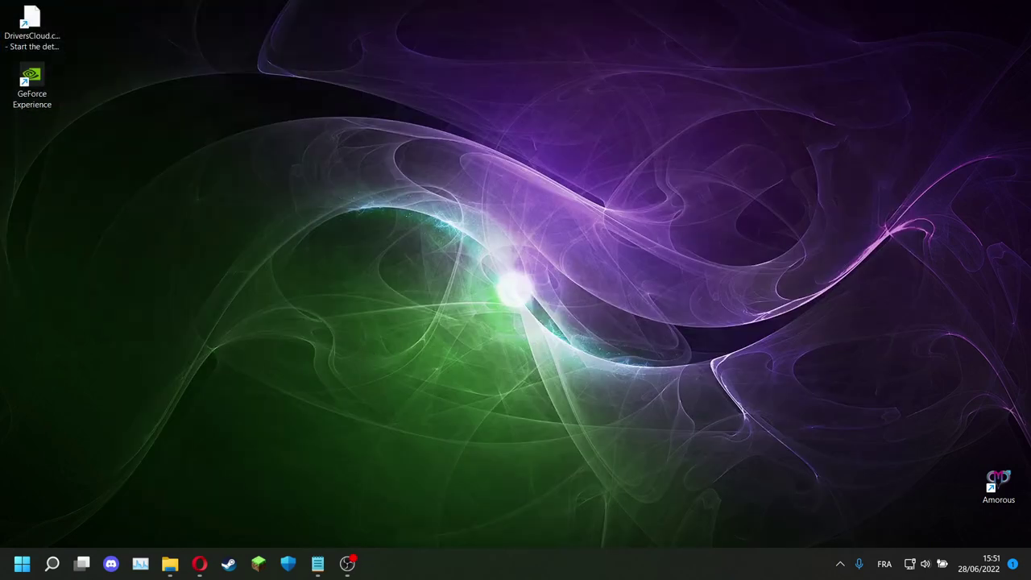
- Return to DriversCloud's drivers tab in Opera and highlight the Intel graphics driver's installed and newest versions
click(200, 564)
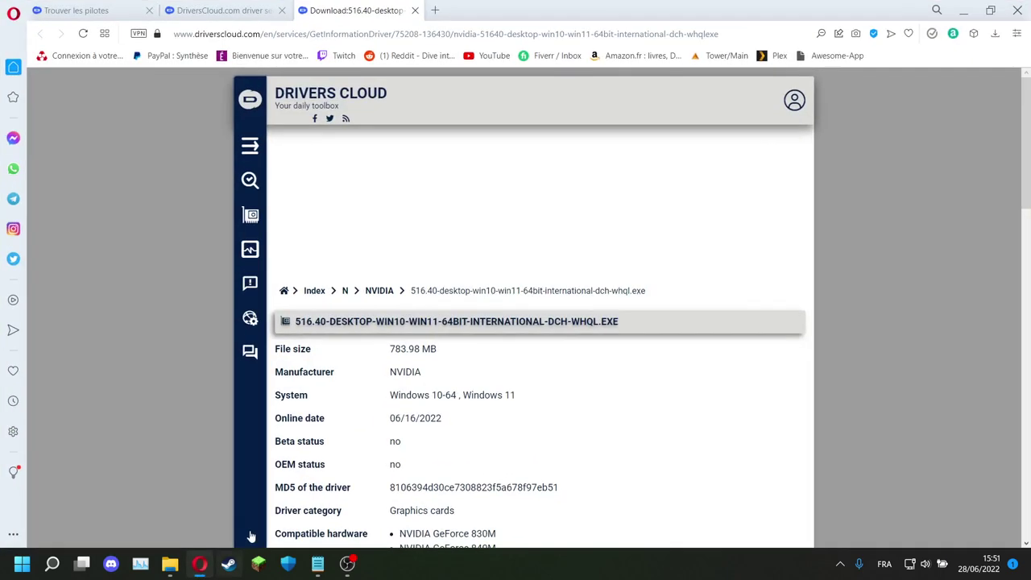
click(222, 9)
scroll(923, 271, down, 1)
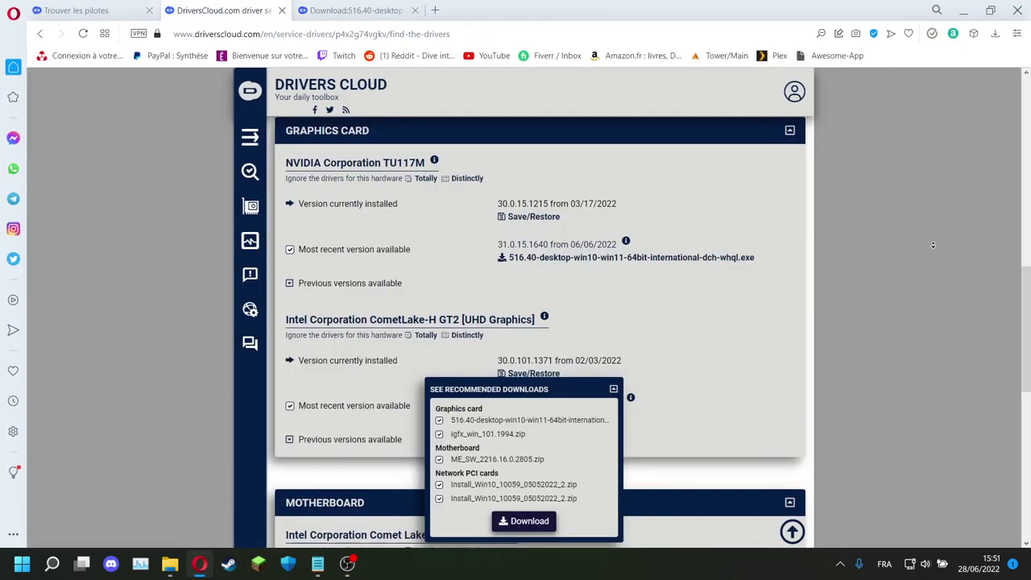
drag(780, 242, 771, 285)
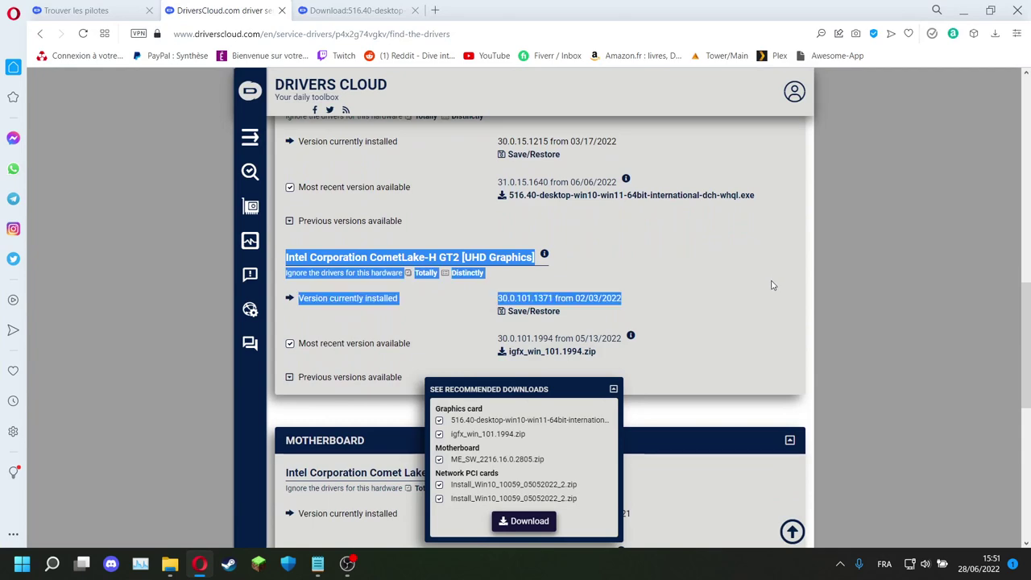
click(773, 286)
drag(764, 242, 766, 357)
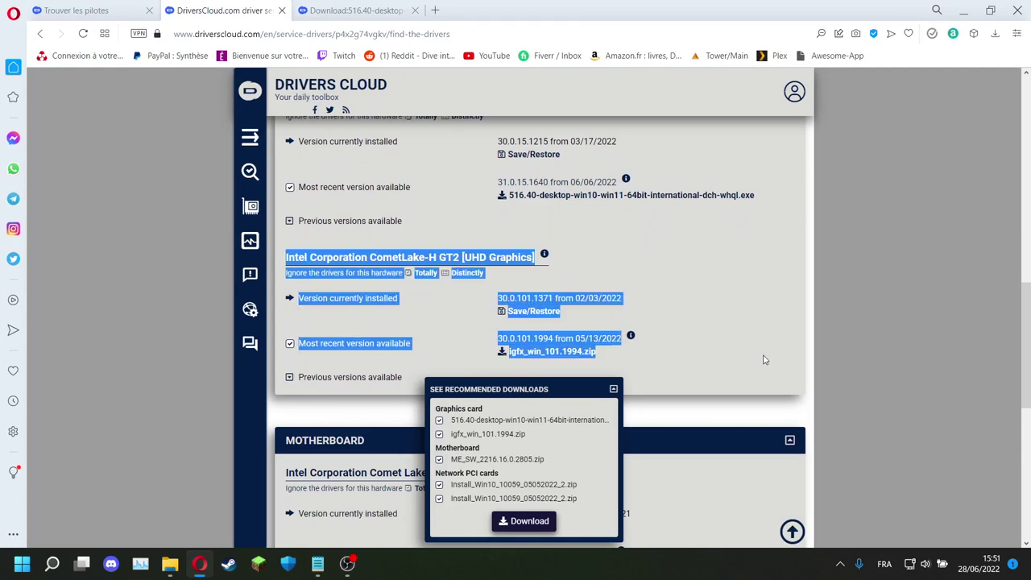
click(802, 289)
- Scroll down the recommended driver list to the Intel Comet Lake HECI motherboard and network card entries
scroll(804, 250, down, 1)
scroll(804, 250, down, 1)
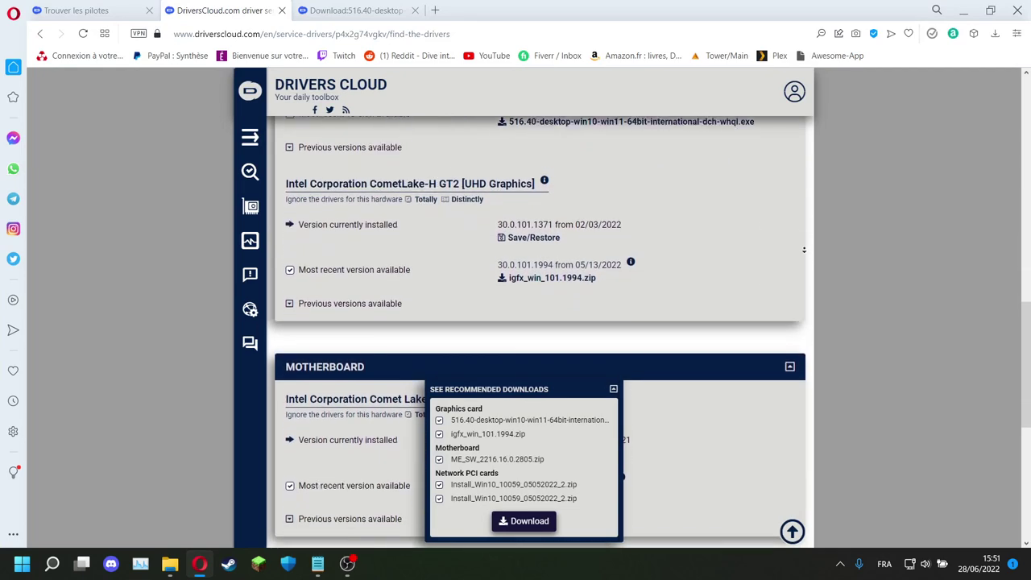
scroll(810, 253, down, 1)
scroll(820, 260, down, 2)
scroll(815, 254, down, 1)
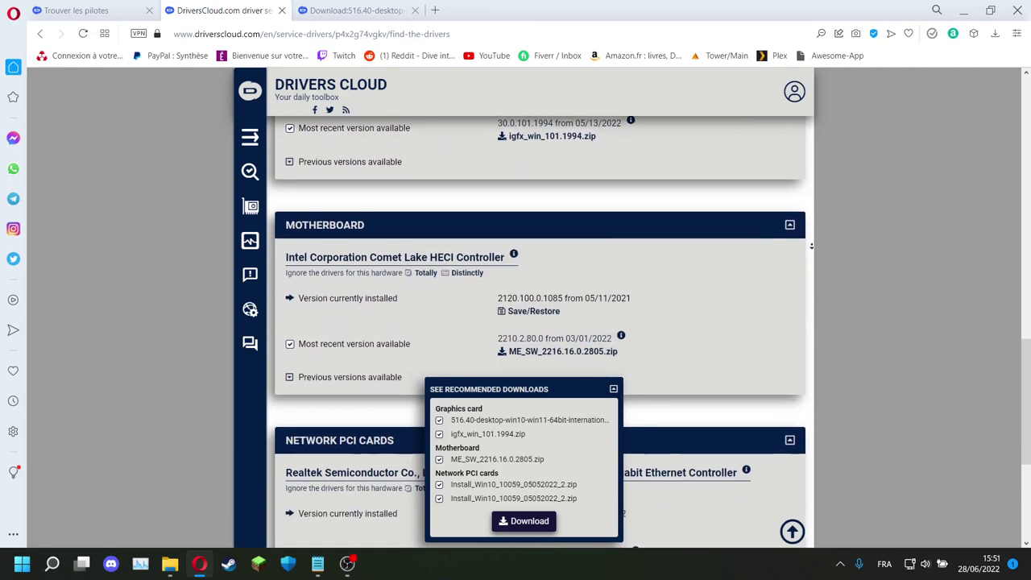